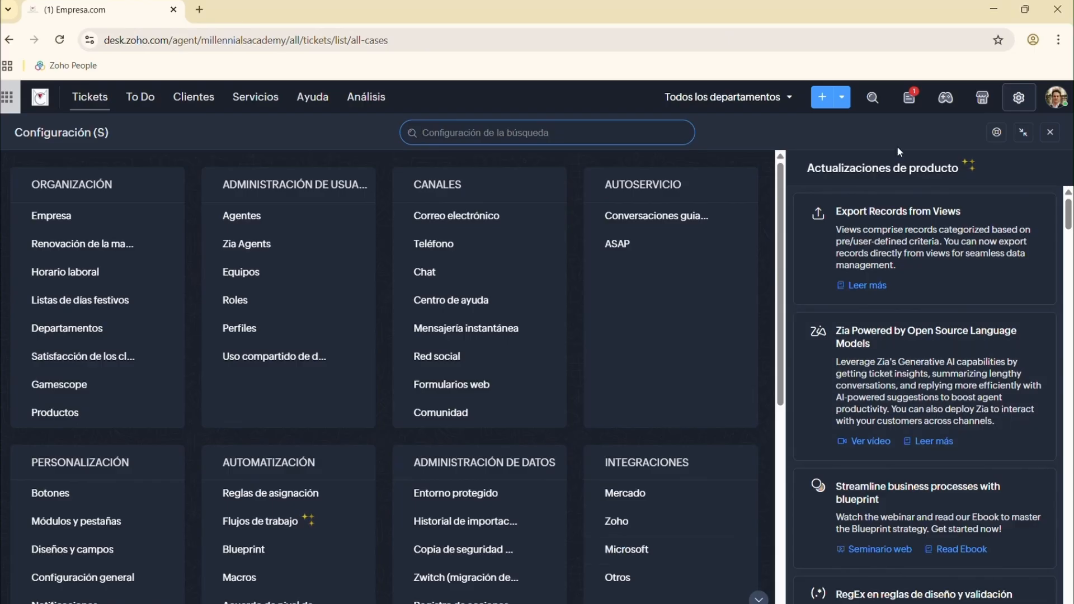
# Open a new ticket form and switch its department to Calidad and finally to Customer care.
pyautogui.click(822, 96)
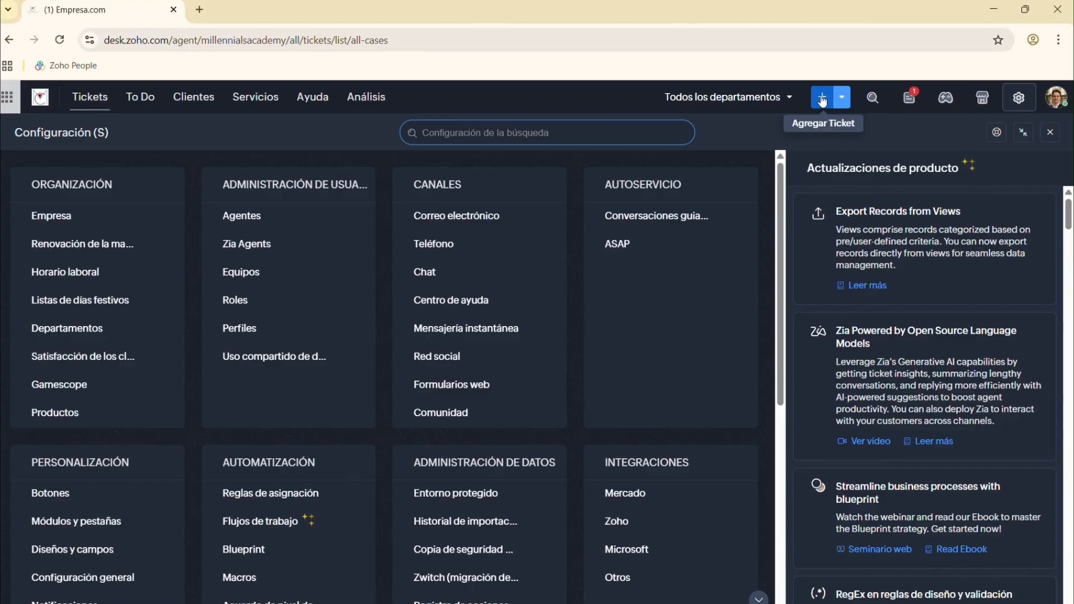
pyautogui.click(822, 98)
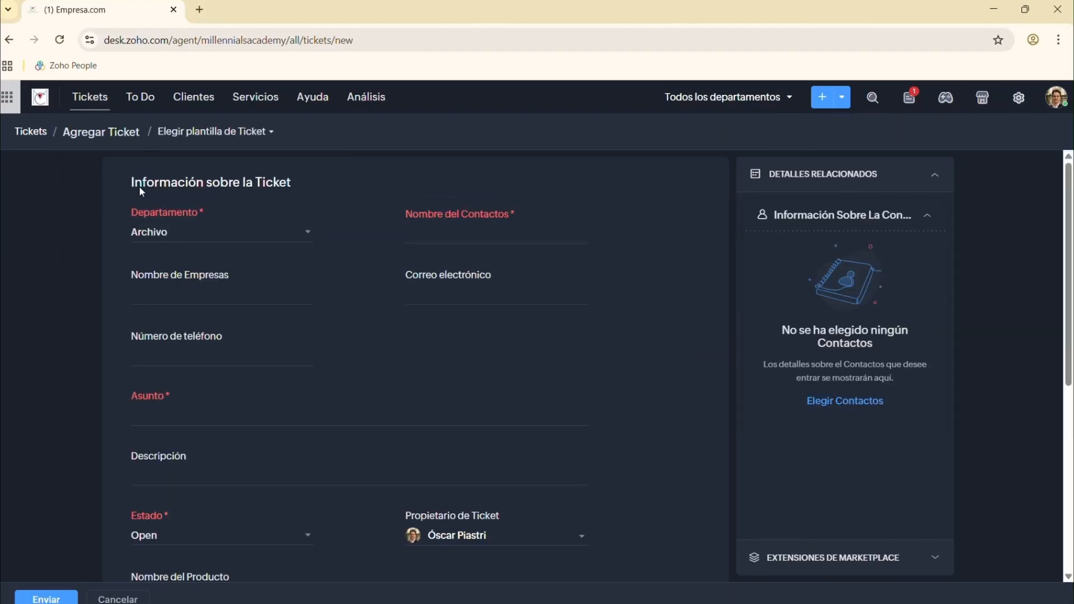
pyautogui.click(230, 232)
pyautogui.click(227, 314)
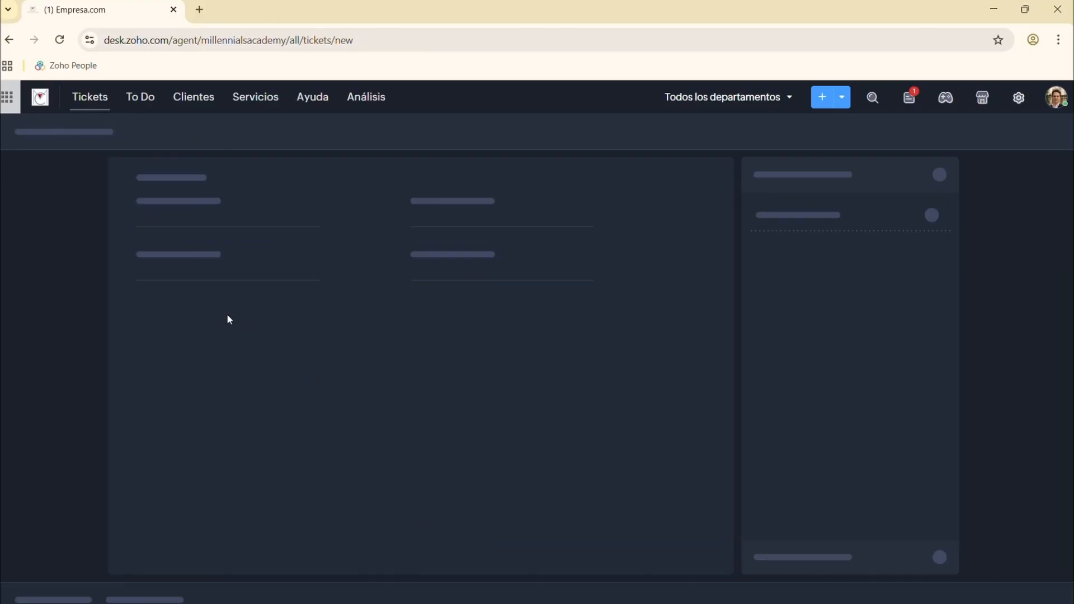
pyautogui.click(261, 239)
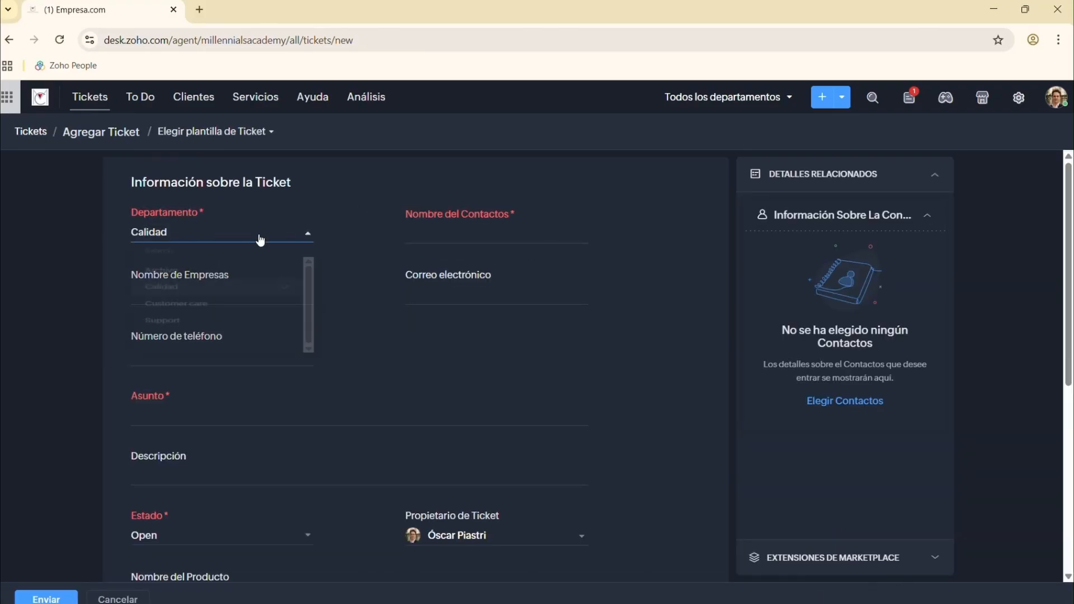
pyautogui.click(244, 337)
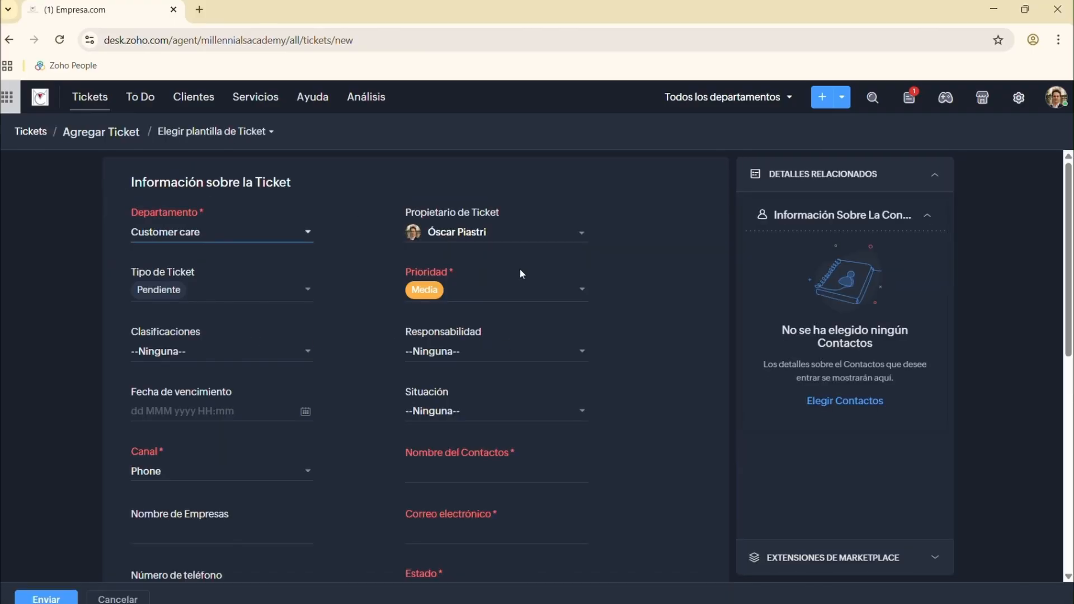
# Review the fields of the Customer care ticket form and the list of selectable contacts, leaving the contact unselected.
pyautogui.scroll(-4, 164, 244)
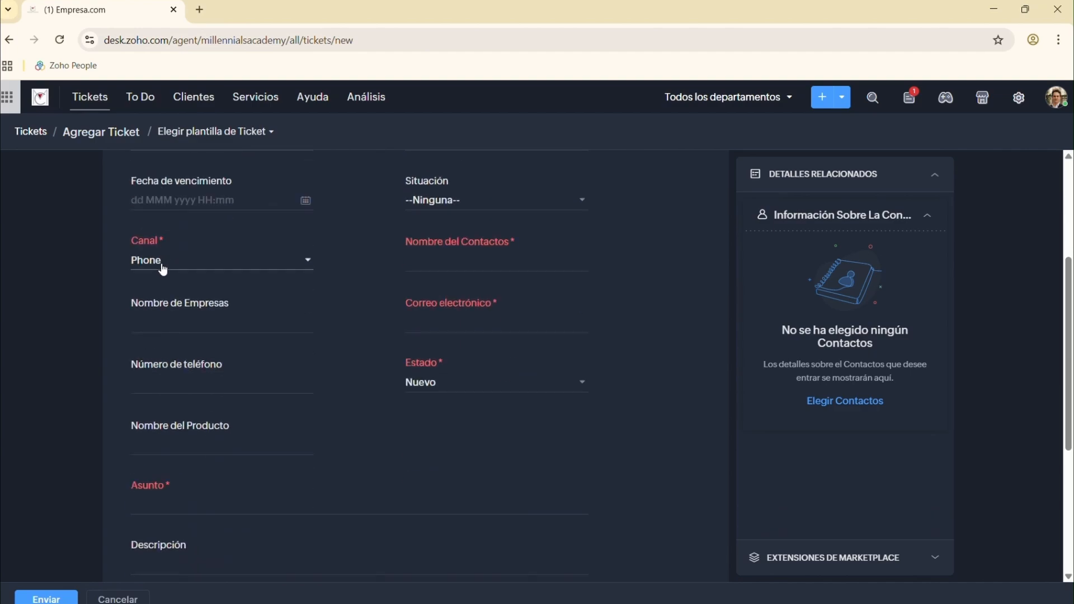
pyautogui.scroll(-4, 154, 306)
pyautogui.scroll(-1, 132, 363)
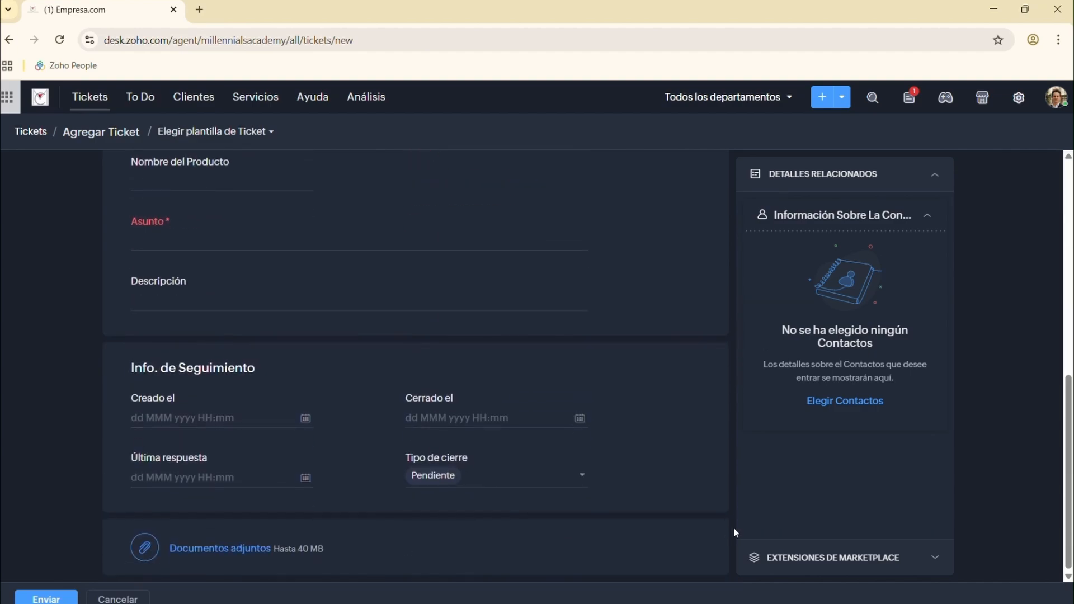
pyautogui.scroll(4, 646, 464)
pyautogui.scroll(-1, 646, 465)
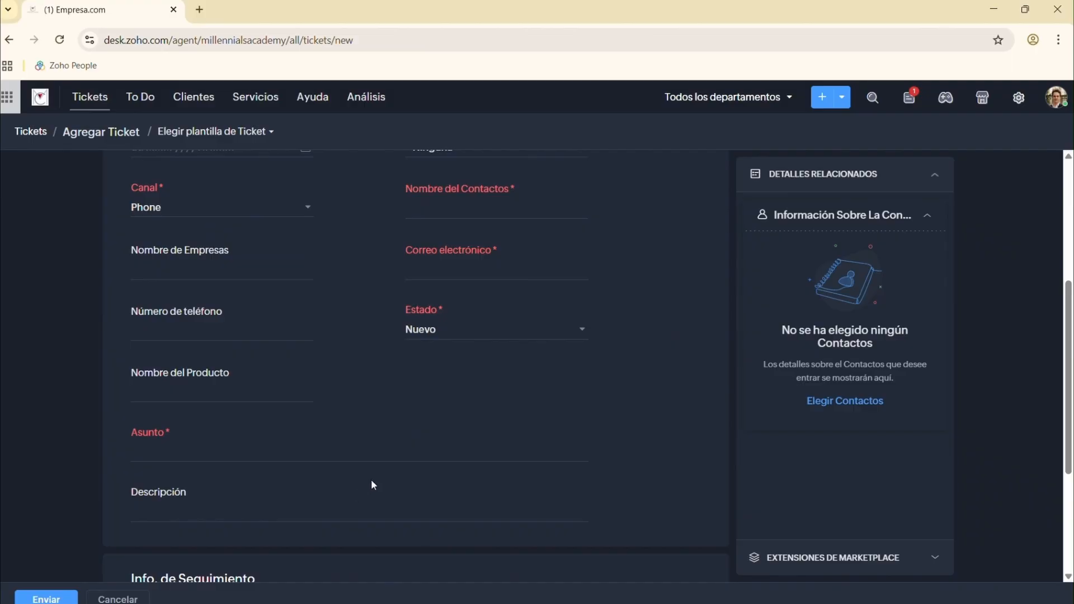
pyautogui.scroll(1, 421, 411)
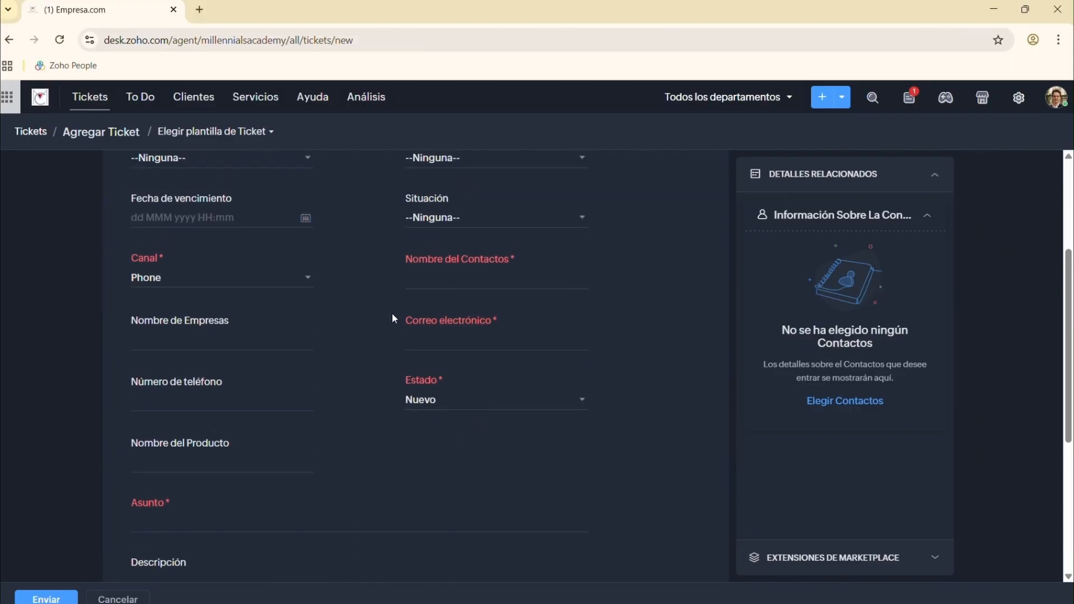
pyautogui.scroll(4, 437, 347)
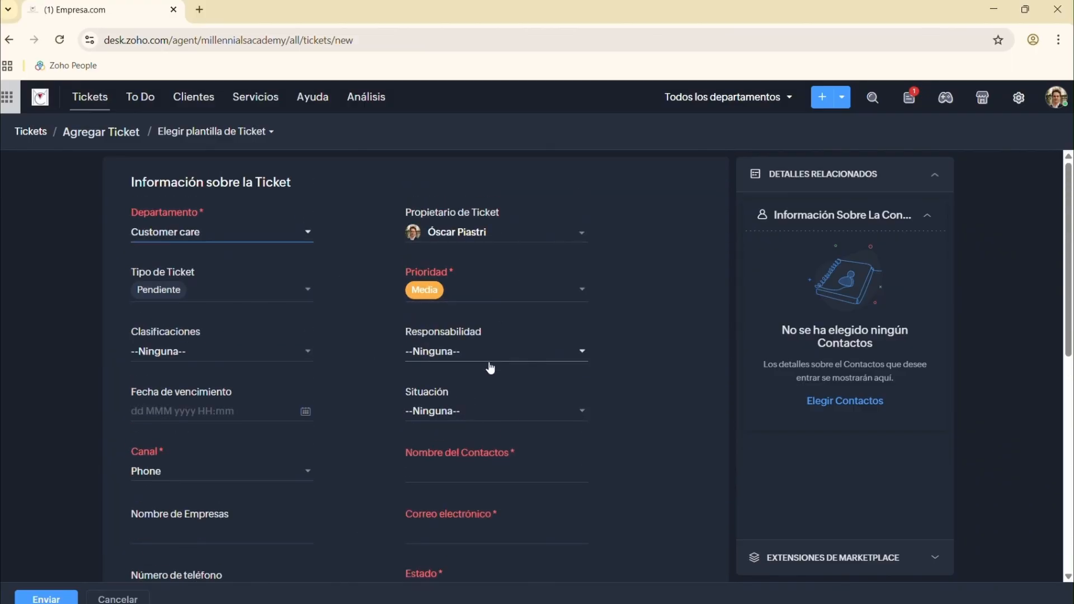
pyautogui.scroll(-1, 375, 407)
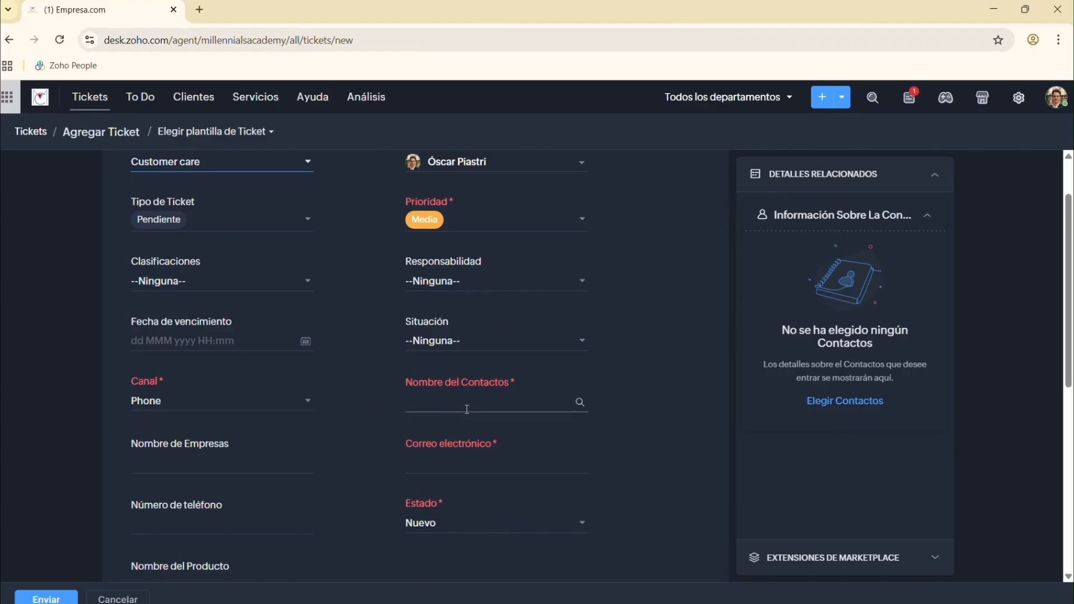
pyautogui.click(580, 403)
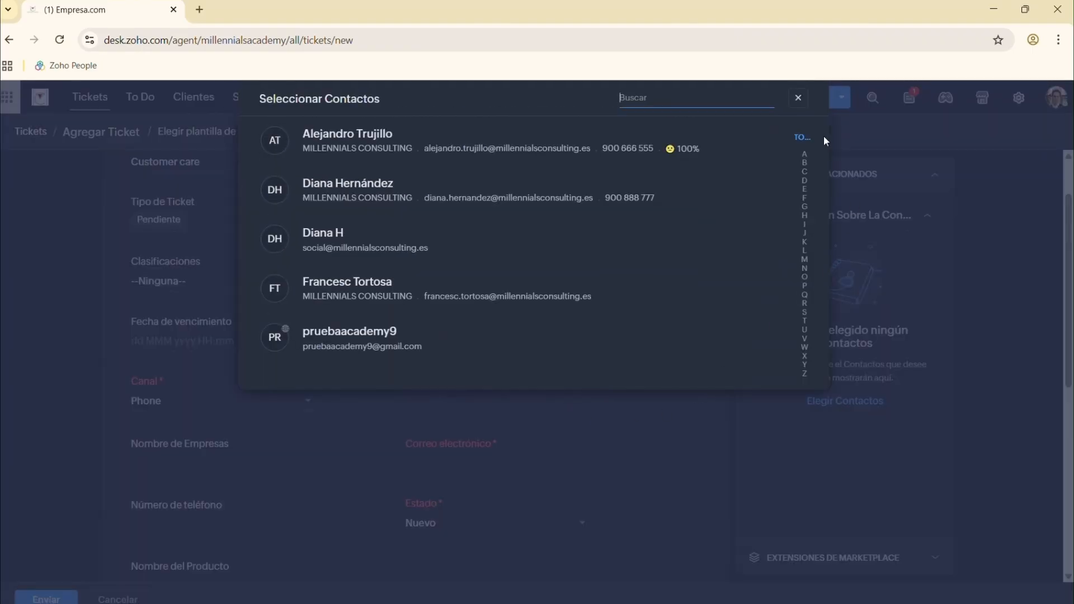
pyautogui.click(798, 99)
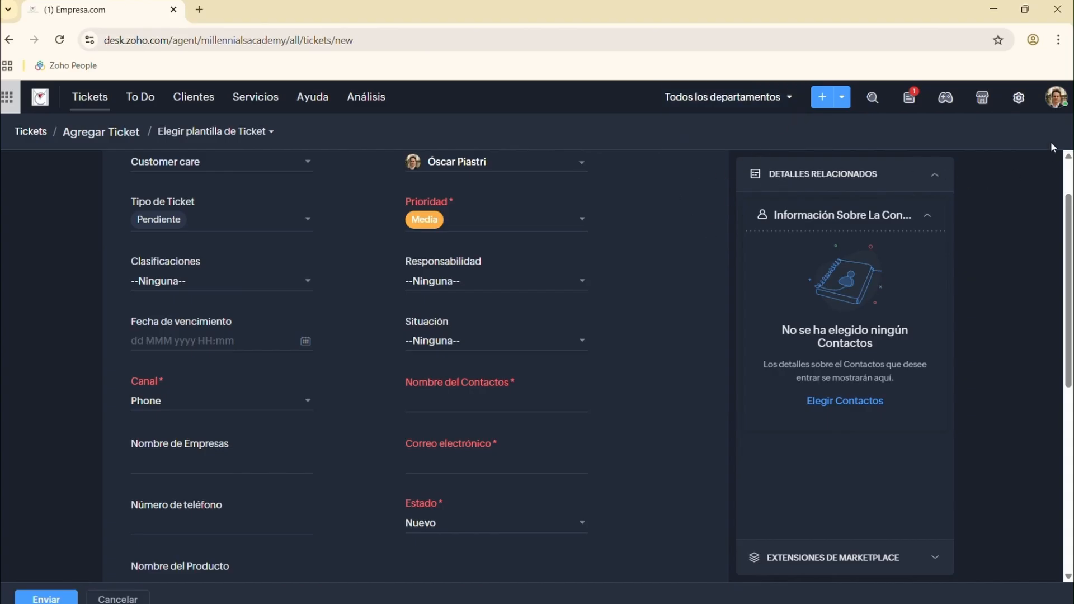
# Open the support email address settings and view the addresses of the Calidad department and of Customer care, highlighting the latter's domain.
pyautogui.click(1019, 99)
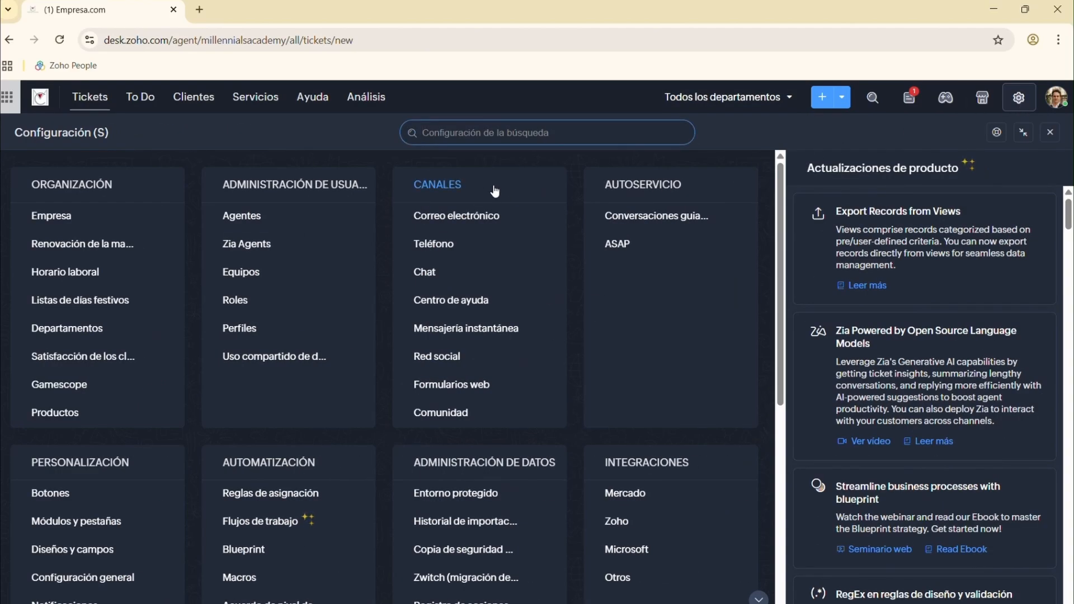
pyautogui.click(470, 215)
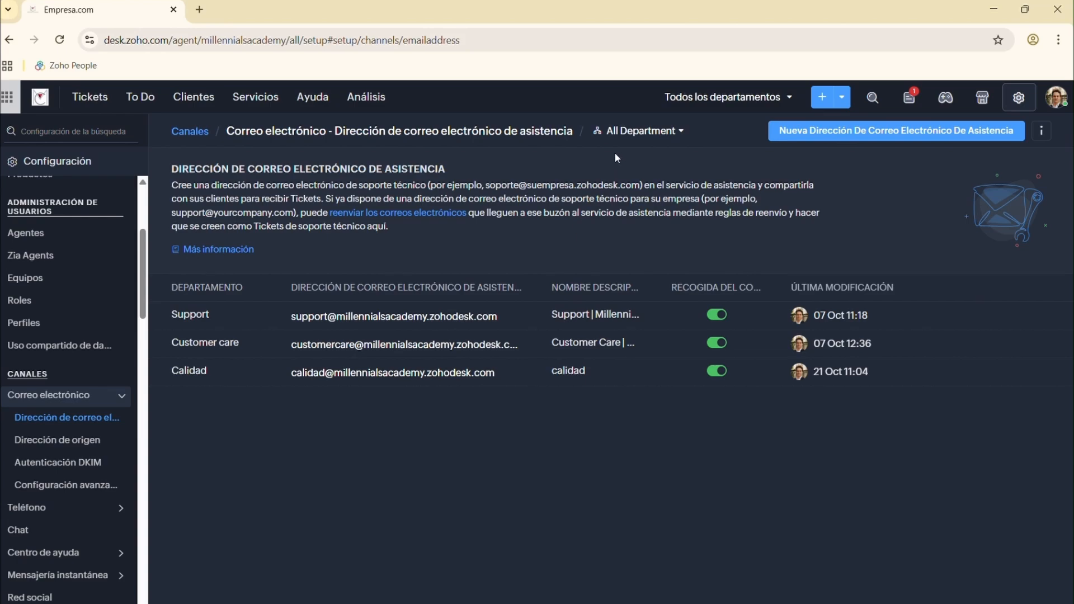
pyautogui.click(641, 136)
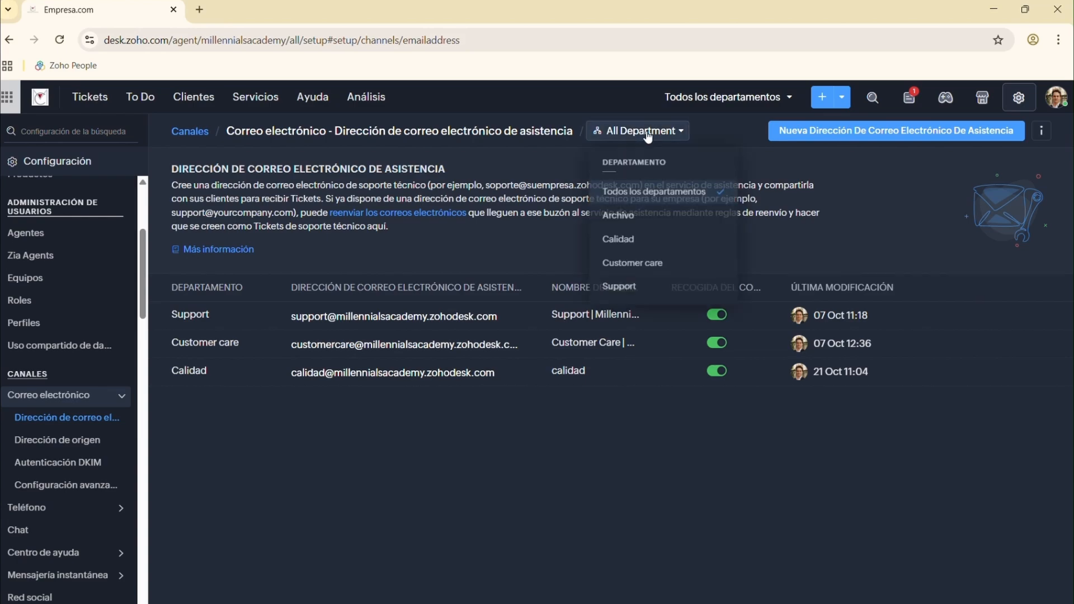
pyautogui.click(644, 240)
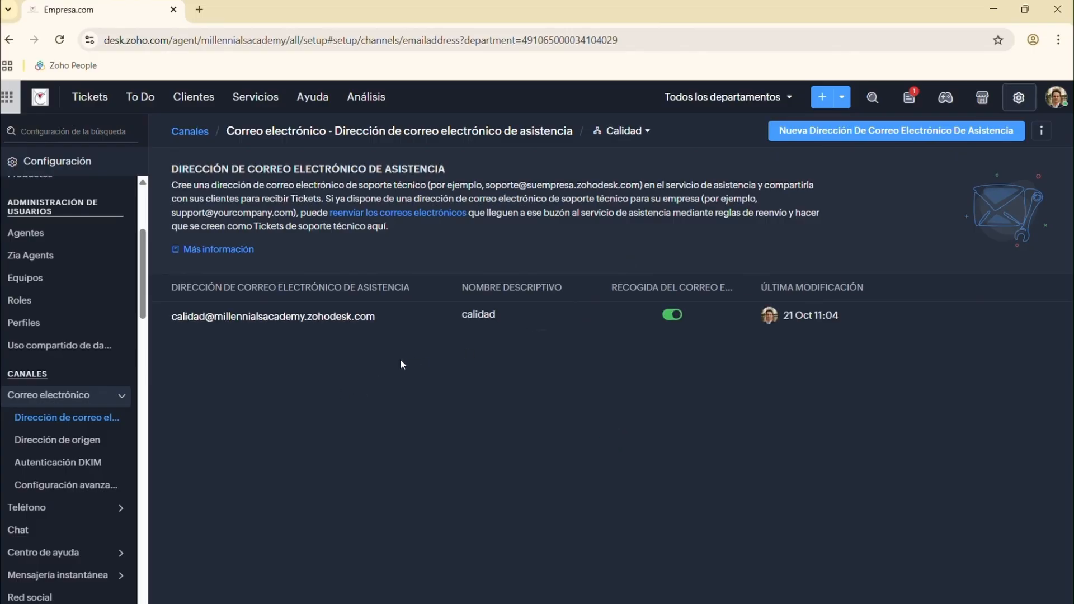
pyautogui.click(649, 134)
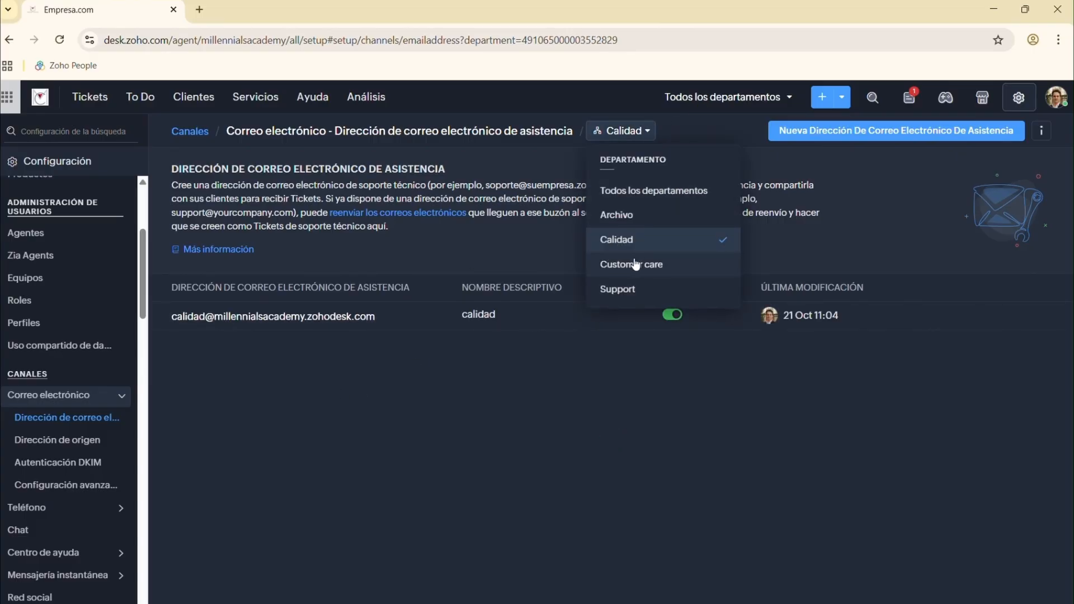
pyautogui.click(636, 264)
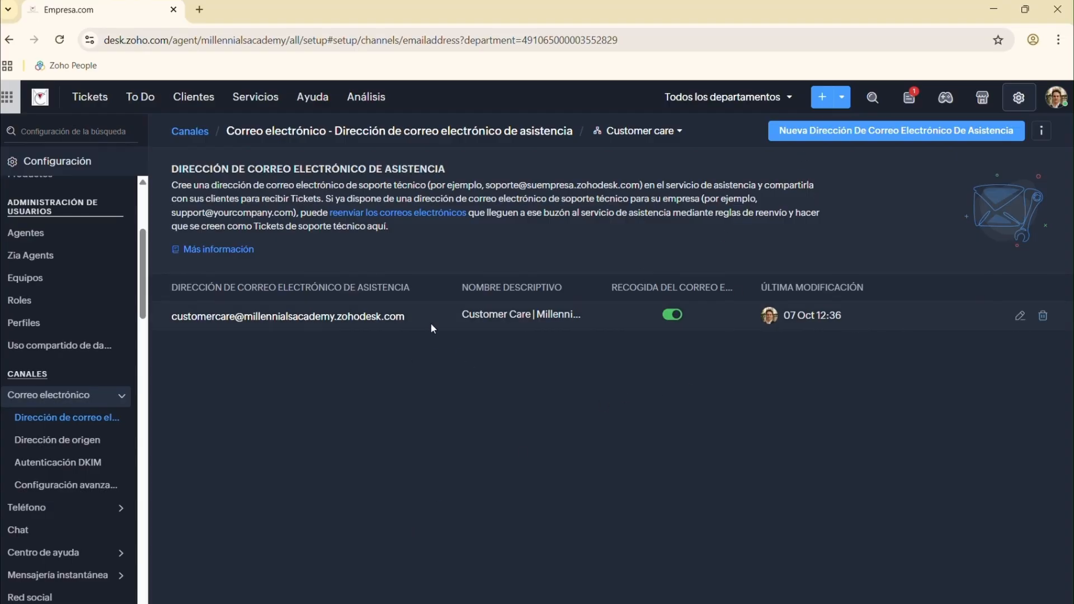
pyautogui.moveTo(418, 318); pyautogui.dragTo(245, 317)
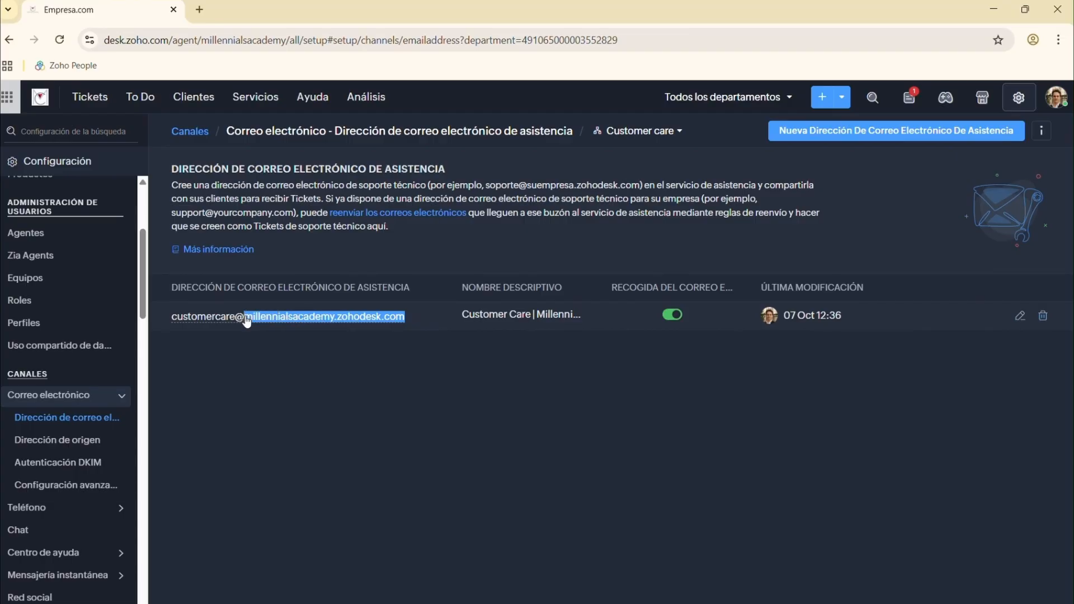
# Review the new support email address form for Customer care, leave it without saving, and highlight the department's existing address.
pyautogui.click(958, 136)
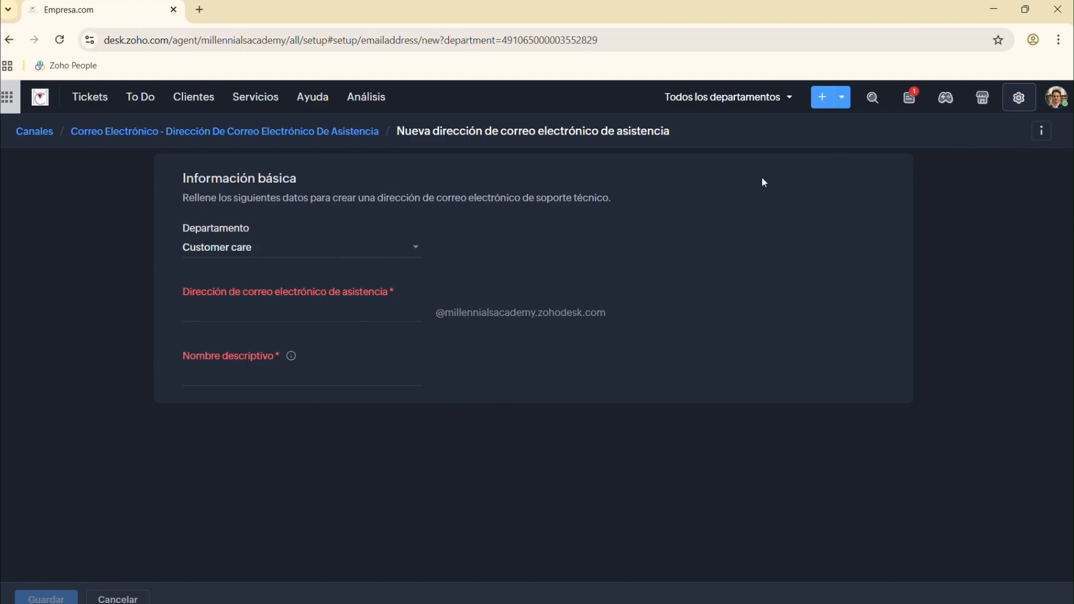
pyautogui.click(292, 256)
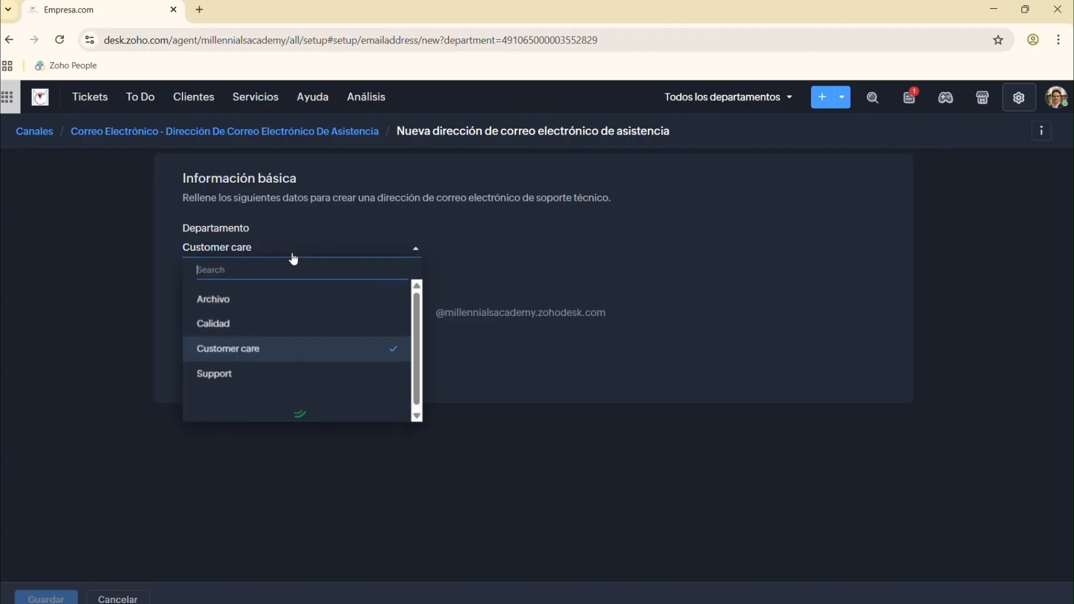
pyautogui.click(274, 348)
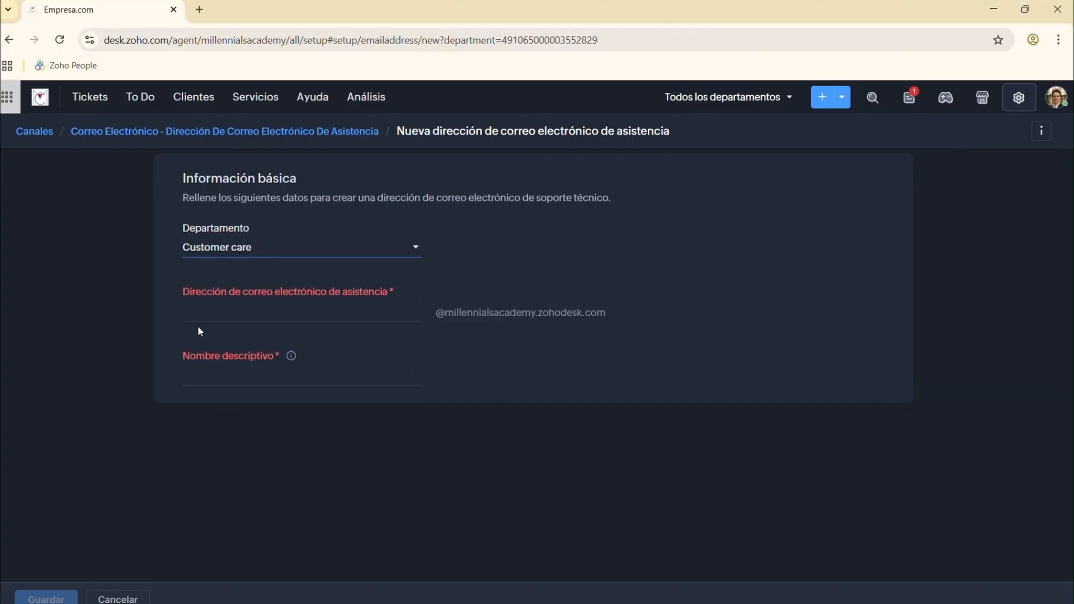
pyautogui.click(196, 308)
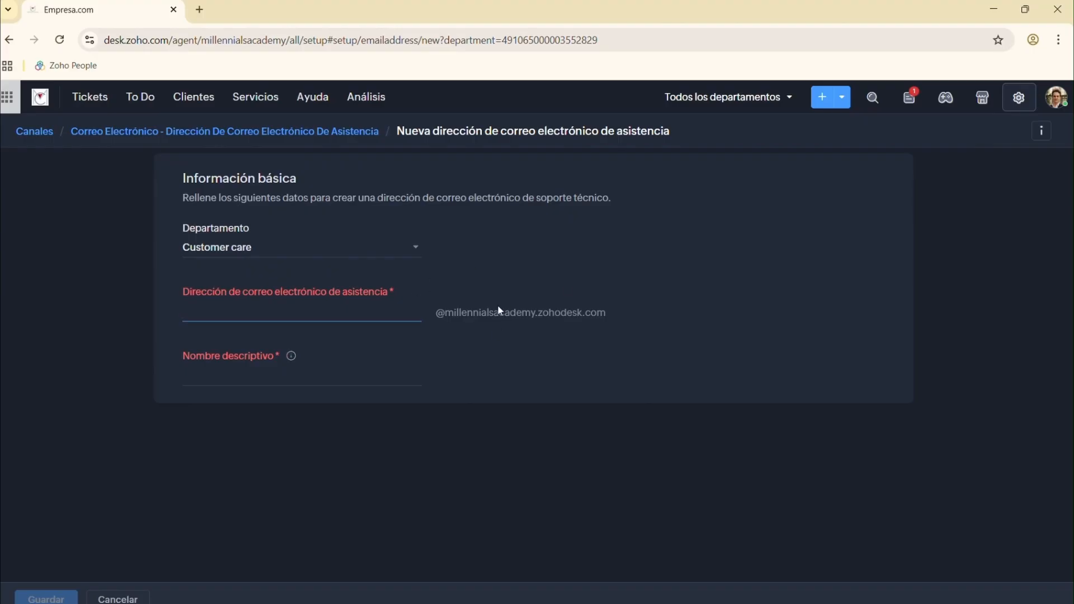
pyautogui.click(447, 313)
pyautogui.click(118, 598)
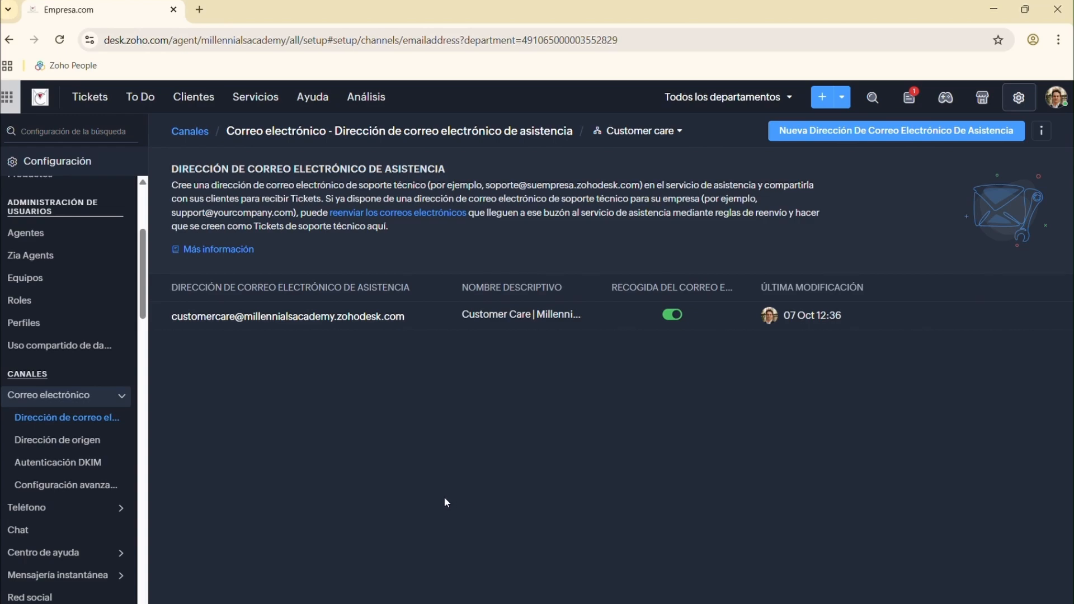
pyautogui.moveTo(405, 317); pyautogui.dragTo(172, 316)
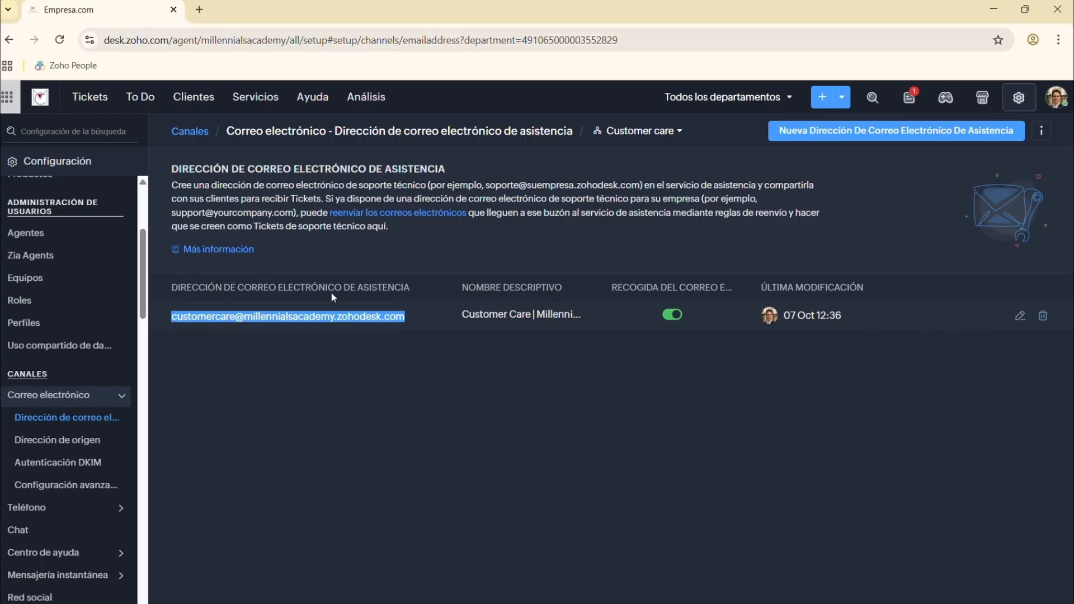
pyautogui.click(267, 432)
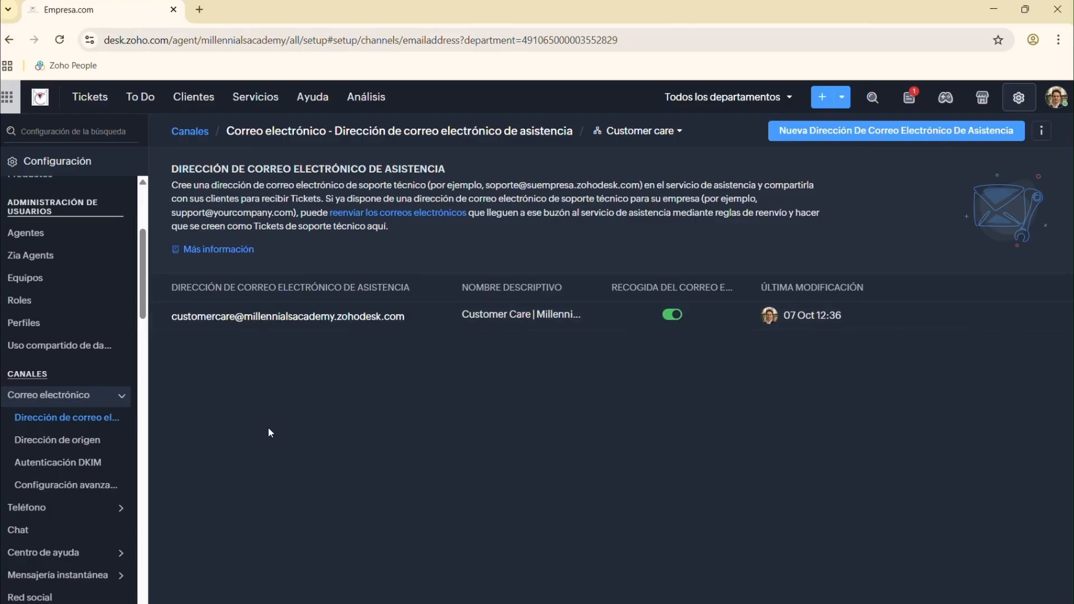
# Open the sender address settings of the email channel and filter the list by the Calidad department.
pyautogui.click(32, 441)
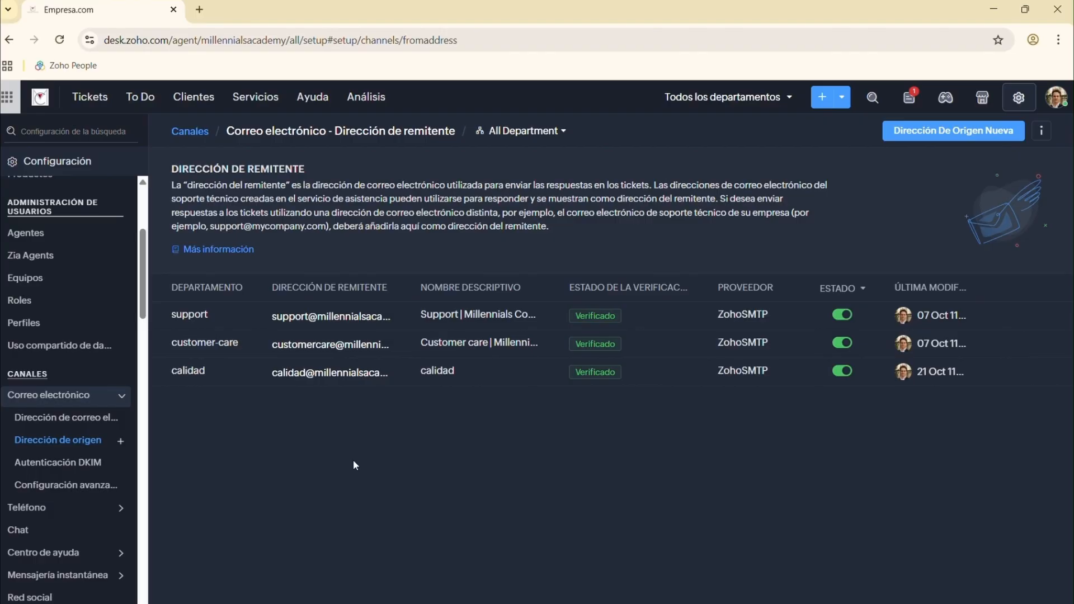
pyautogui.click(531, 132)
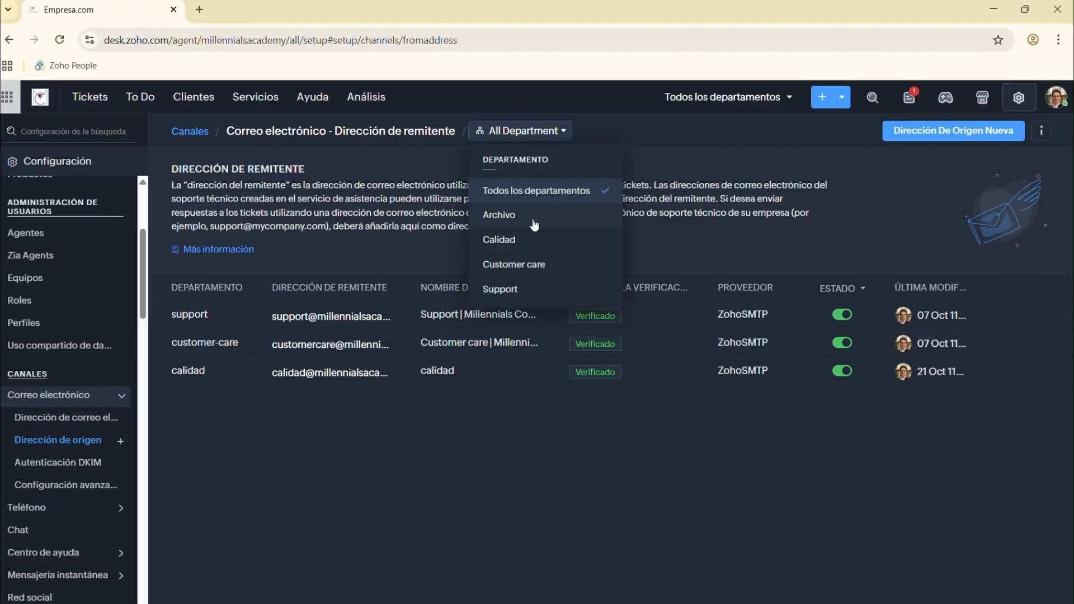
pyautogui.click(532, 242)
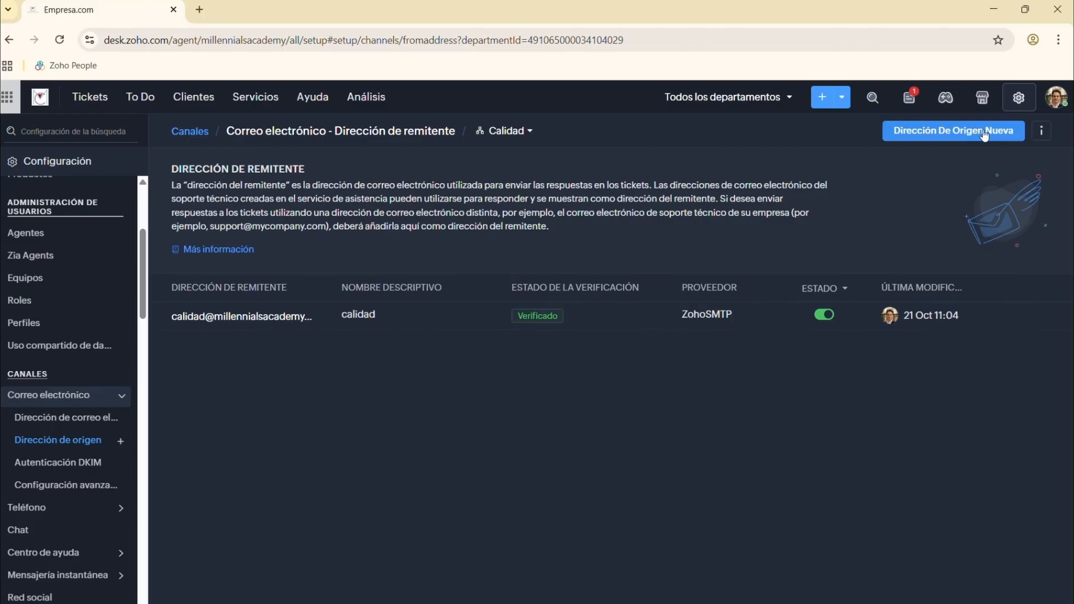
# Review the new sender address form with the department set to Customer care, and leave it without saving.
pyautogui.click(955, 132)
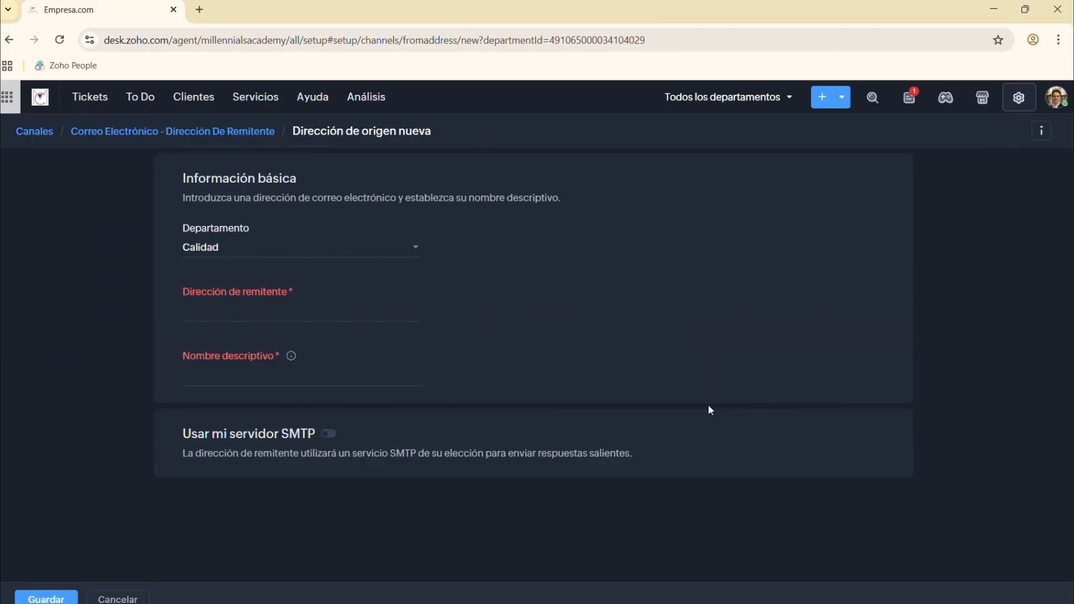
pyautogui.click(387, 254)
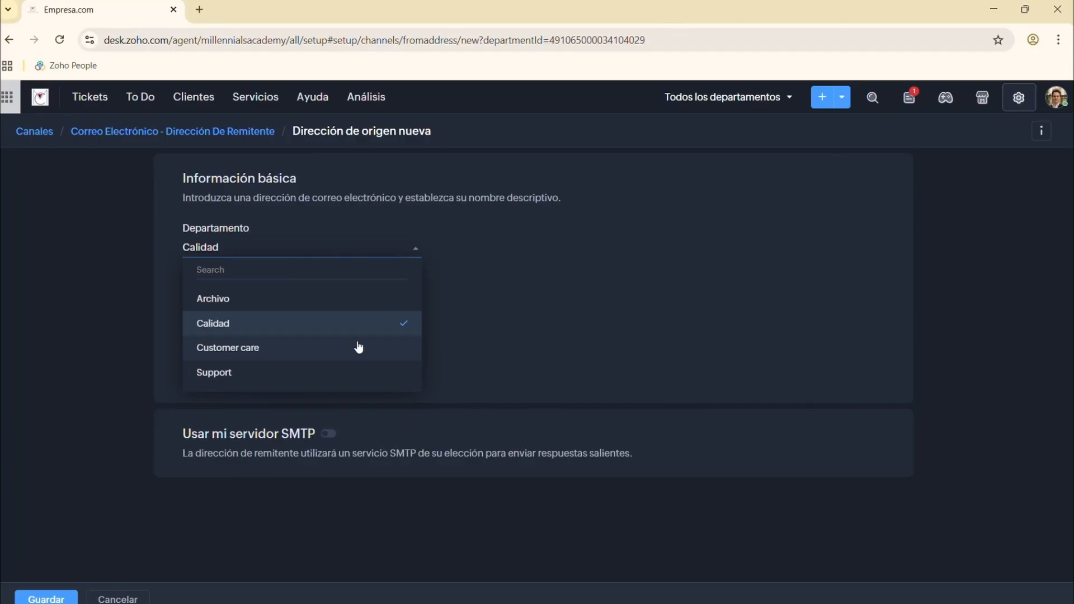
pyautogui.click(358, 348)
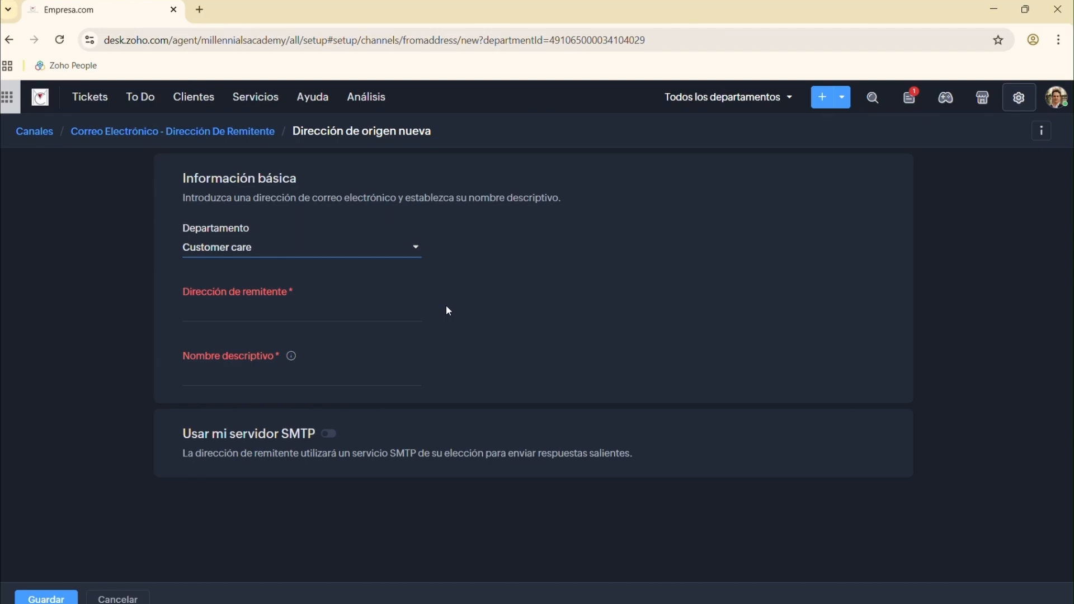
pyautogui.click(305, 315)
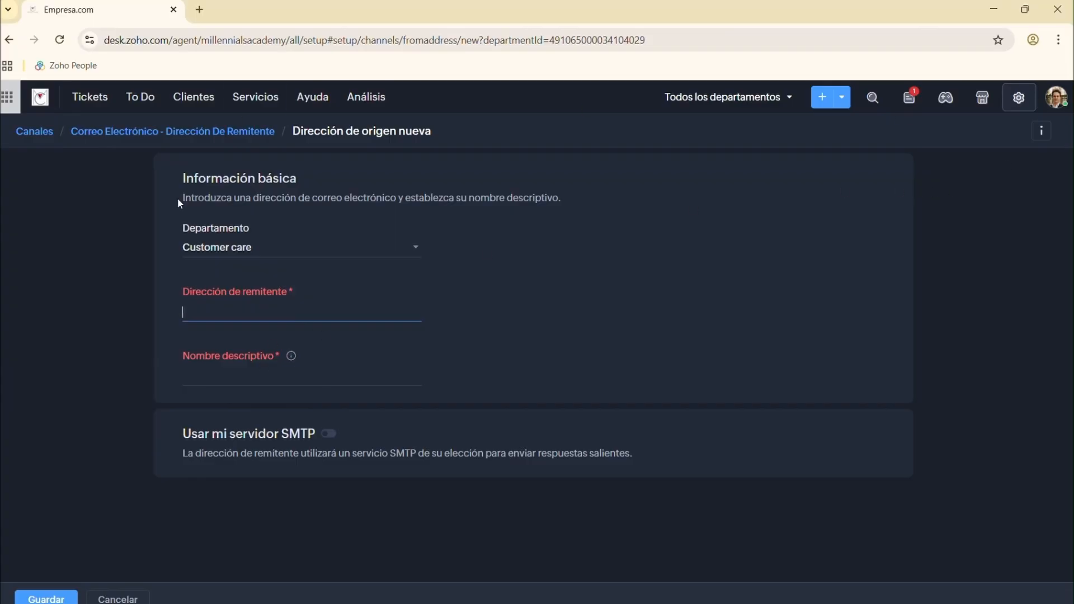
pyautogui.click(118, 598)
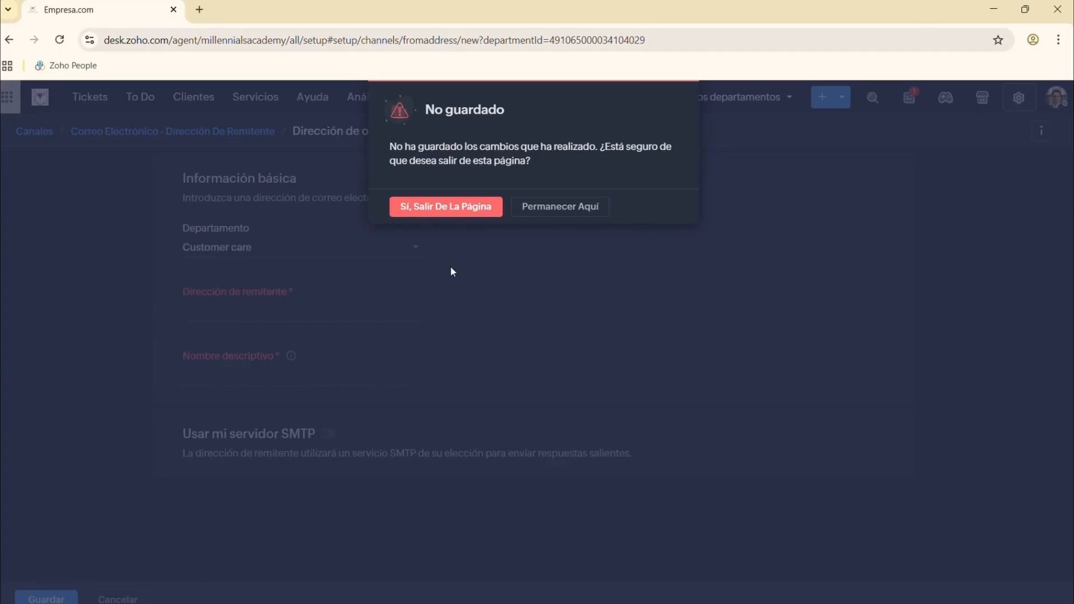
pyautogui.click(462, 206)
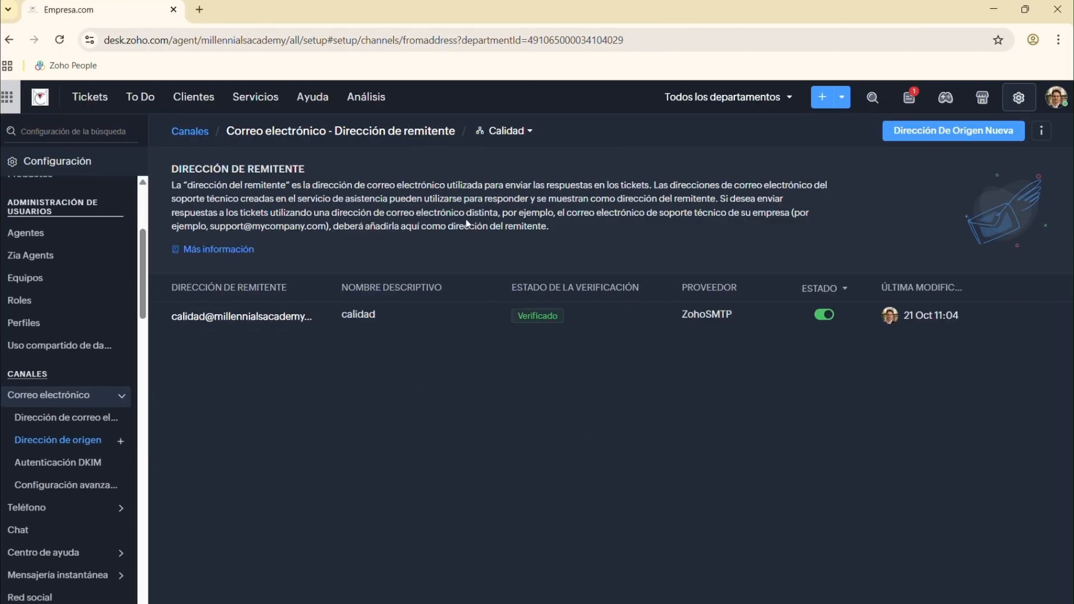
# View the email channel's DKIM authentication page and review the options in its advanced configuration.
pyautogui.click(56, 465)
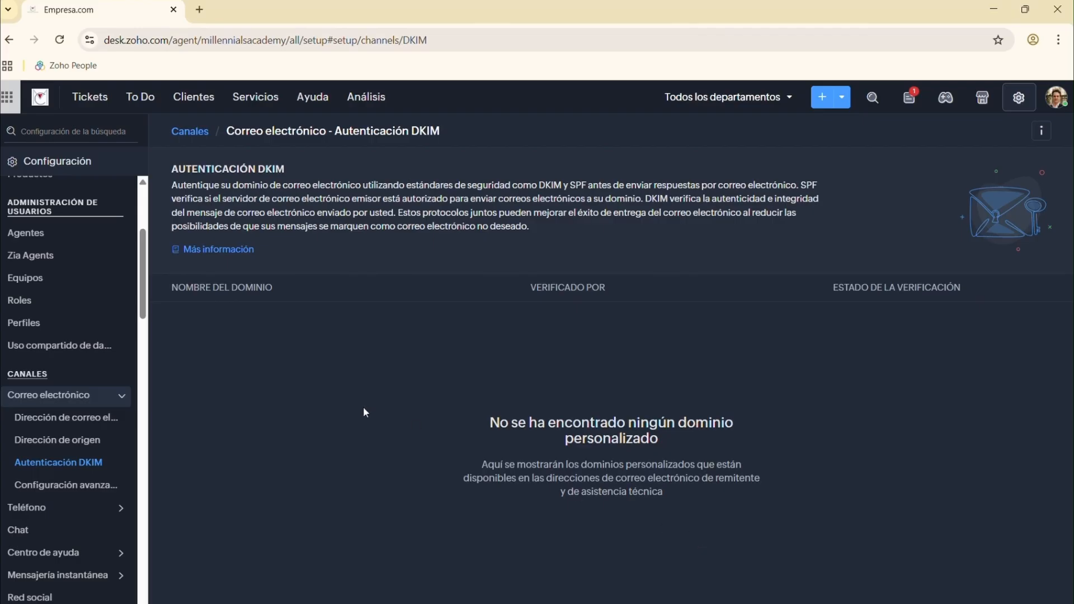
pyautogui.click(58, 490)
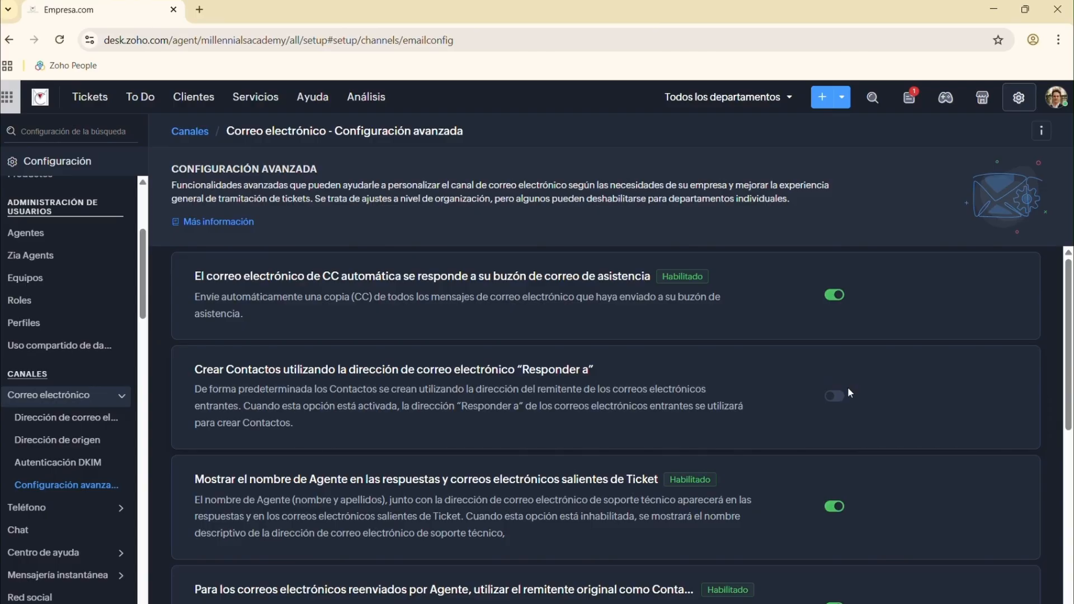
pyautogui.scroll(-3, 985, 377)
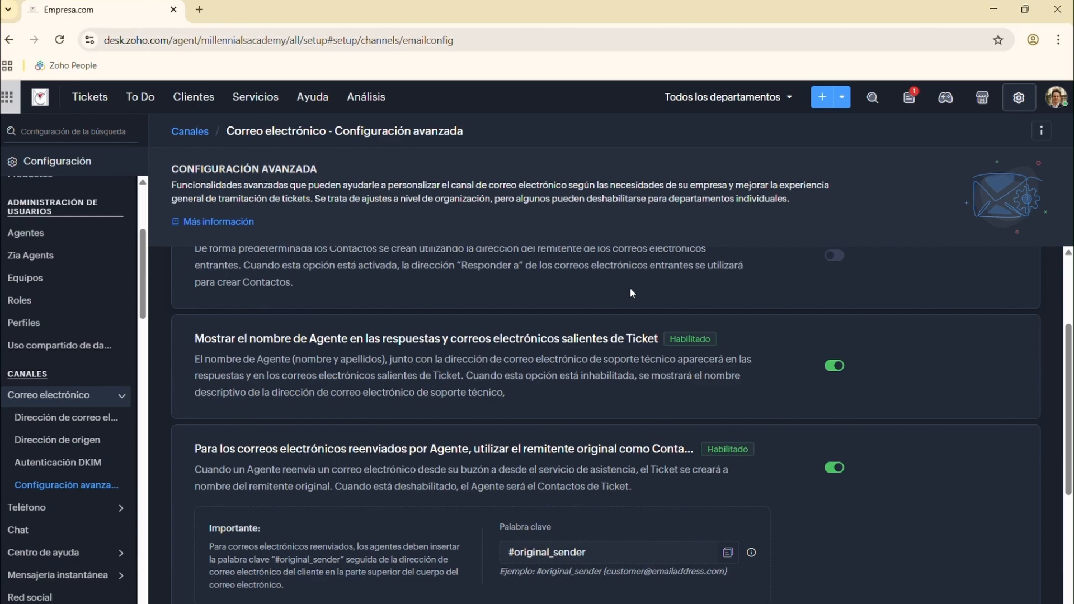
pyautogui.scroll(-4, 627, 316)
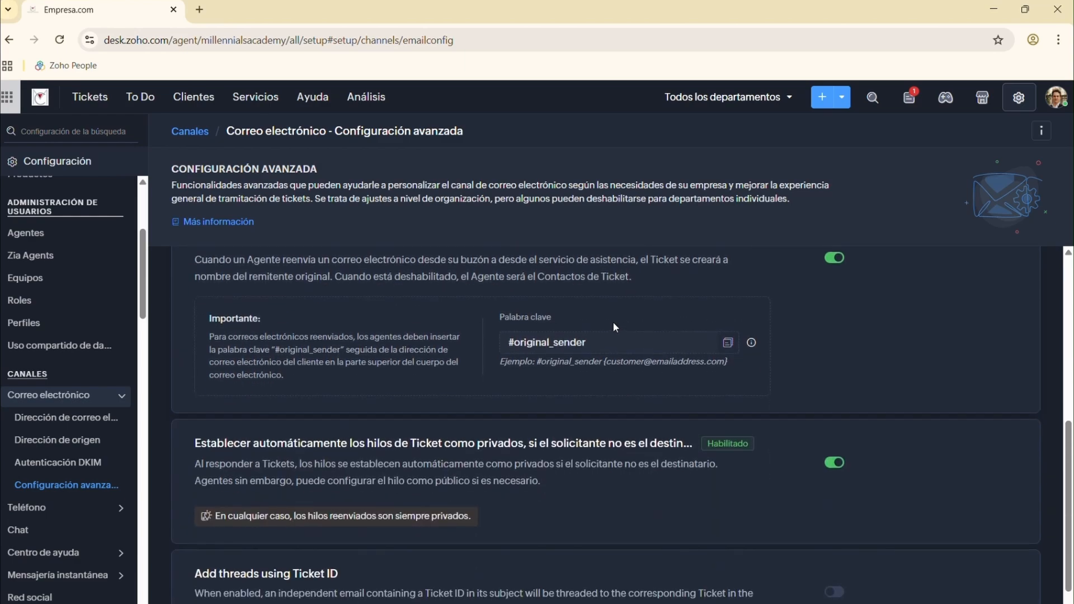
pyautogui.scroll(1, 612, 321)
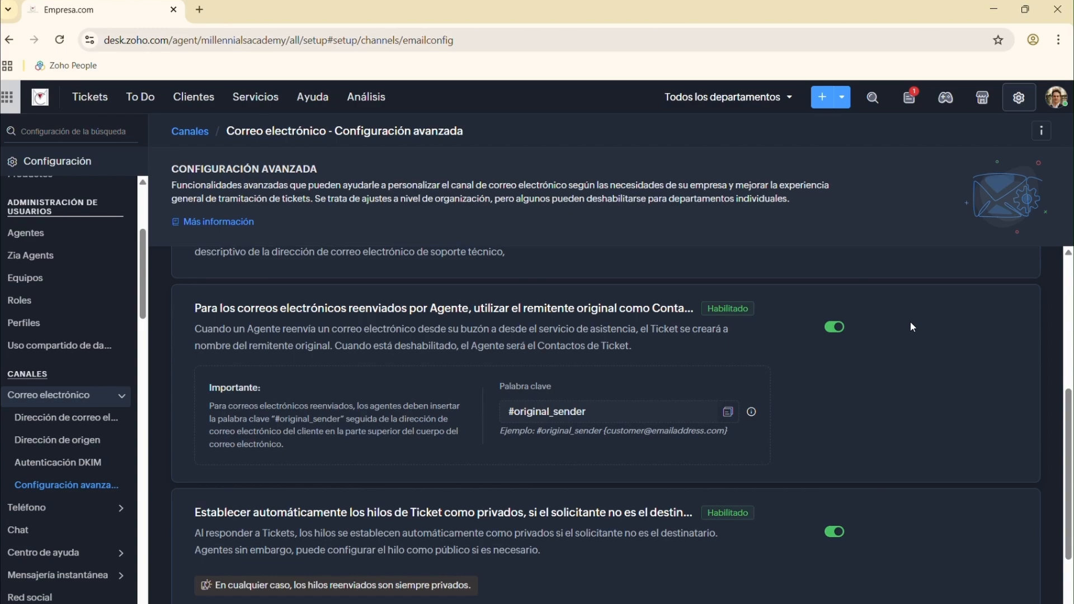
pyautogui.scroll(-2, 910, 327)
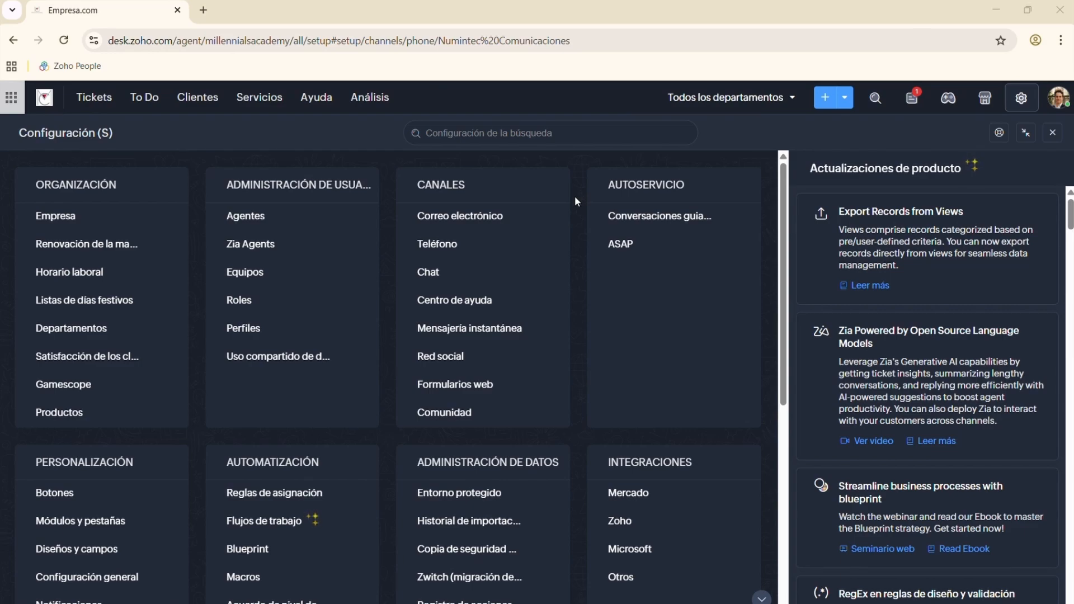
# View the phone channel settings and the help center's Support | Millennials Consulting customer portal, returning to the settings.
pyautogui.click(467, 244)
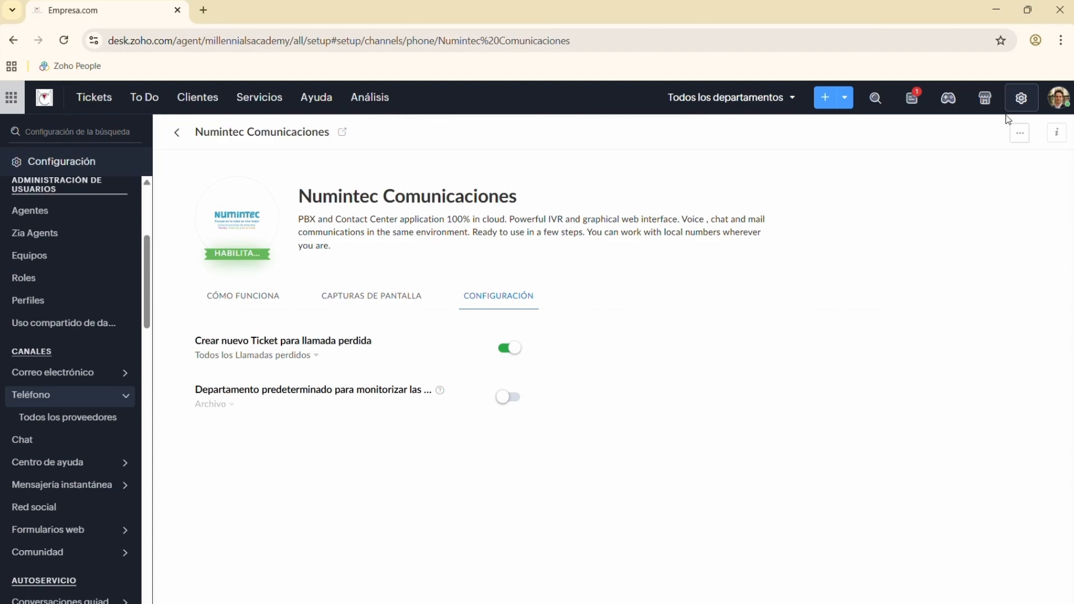
pyautogui.click(1024, 104)
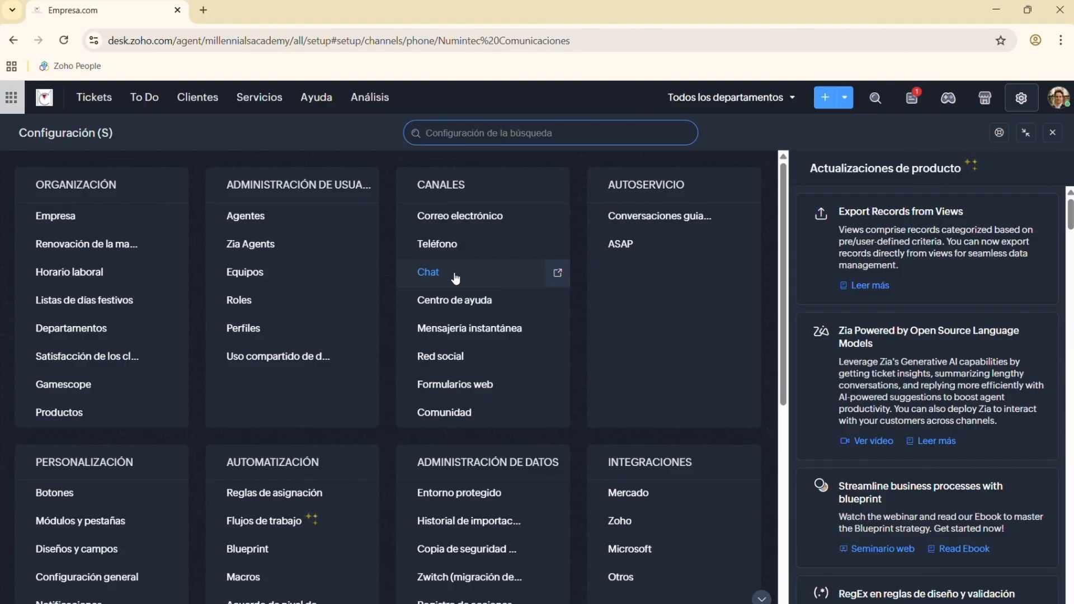
pyautogui.click(465, 306)
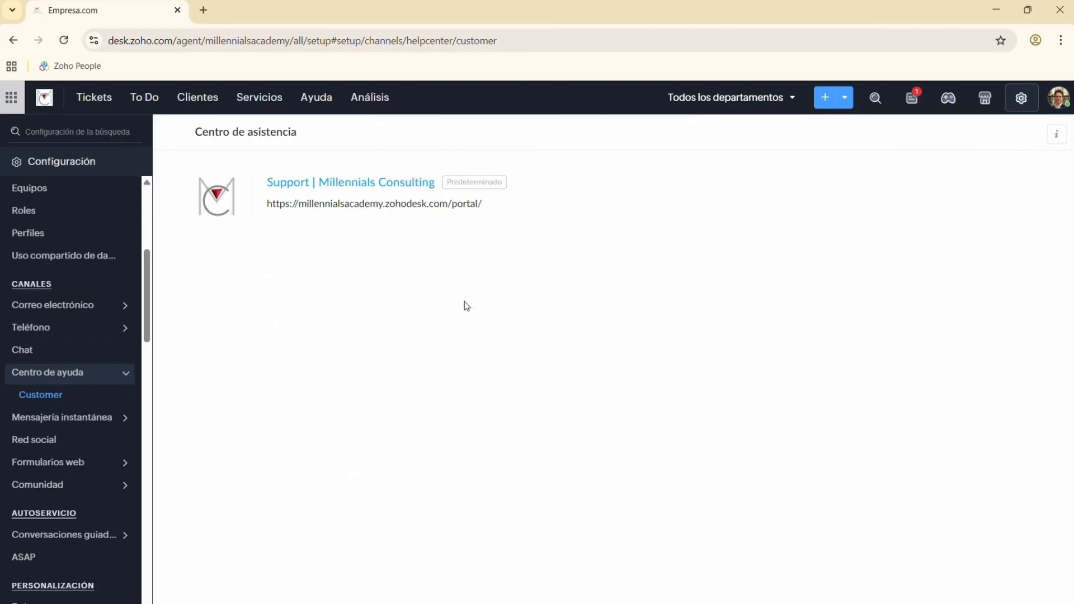
pyautogui.click(439, 205)
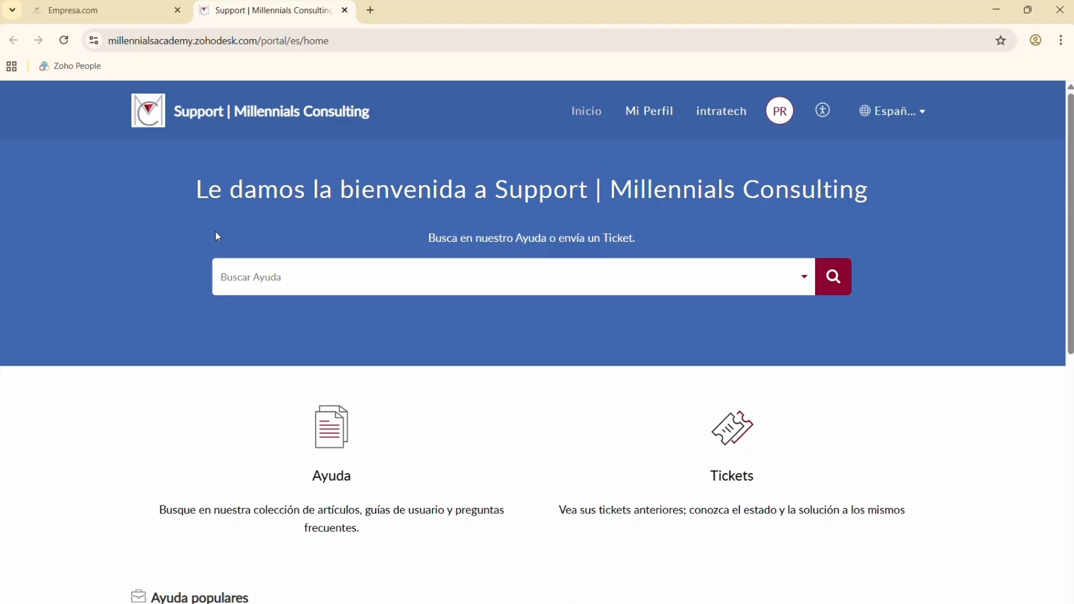
pyautogui.scroll(-1, 846, 412)
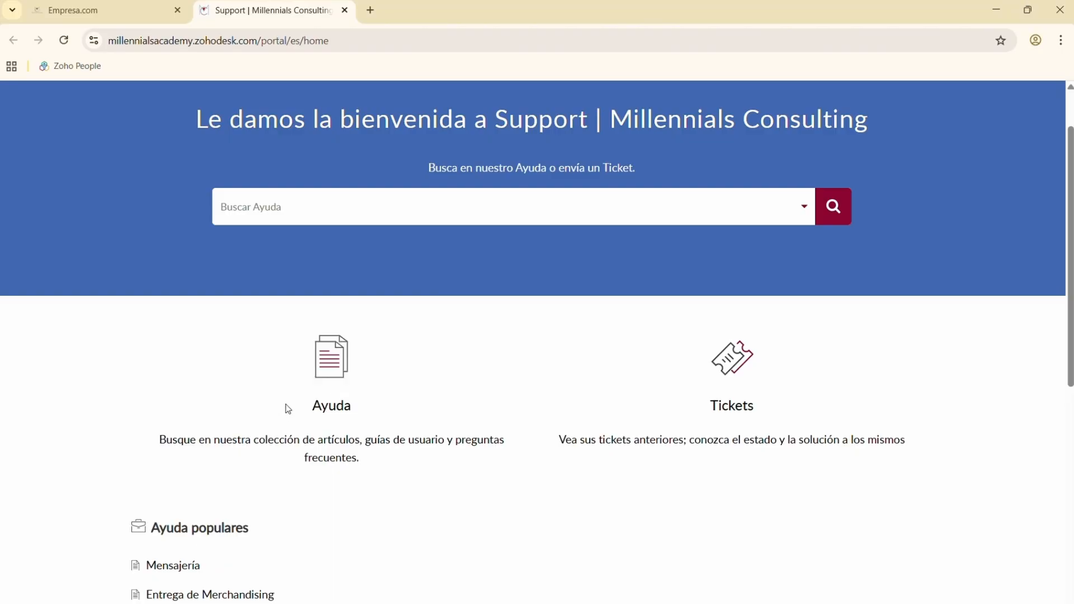
pyautogui.click(128, 17)
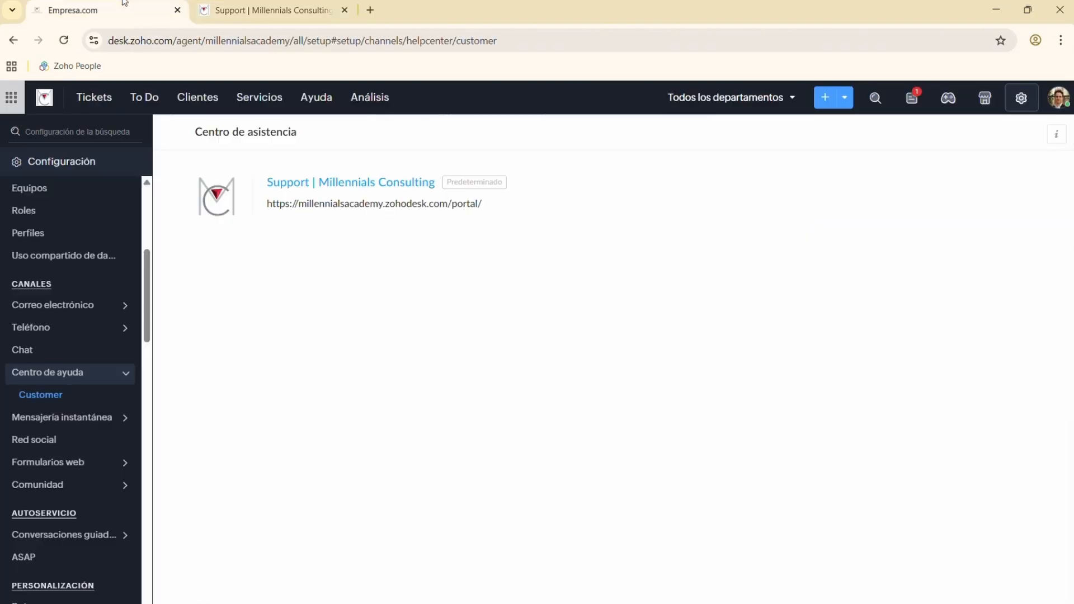
# Open the instant messaging channel settings and view the Instagram integration's configuration page.
pyautogui.click(1023, 99)
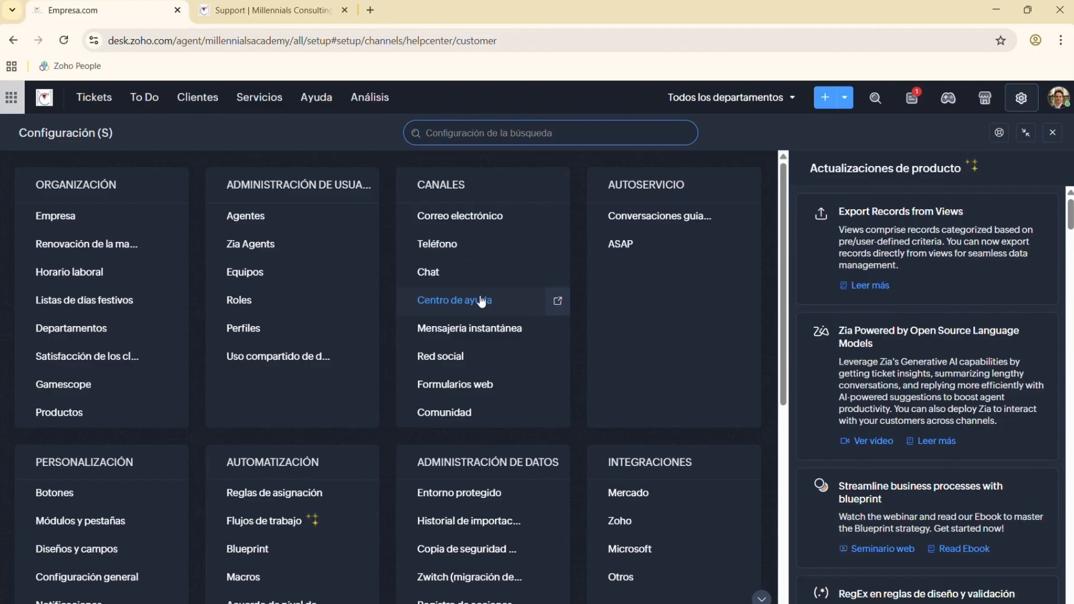
pyautogui.click(490, 335)
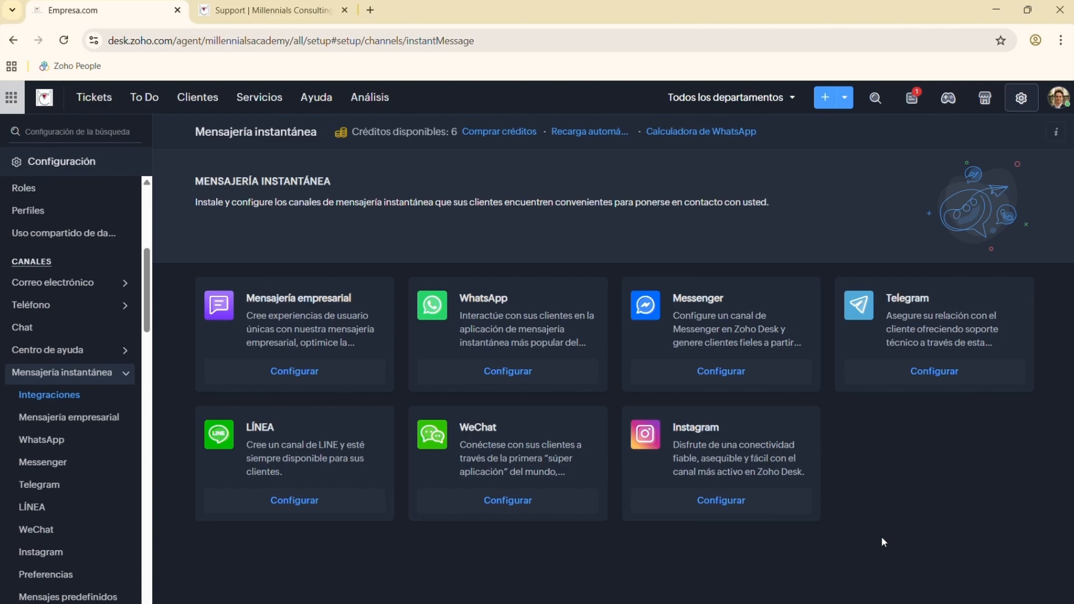
pyautogui.click(727, 500)
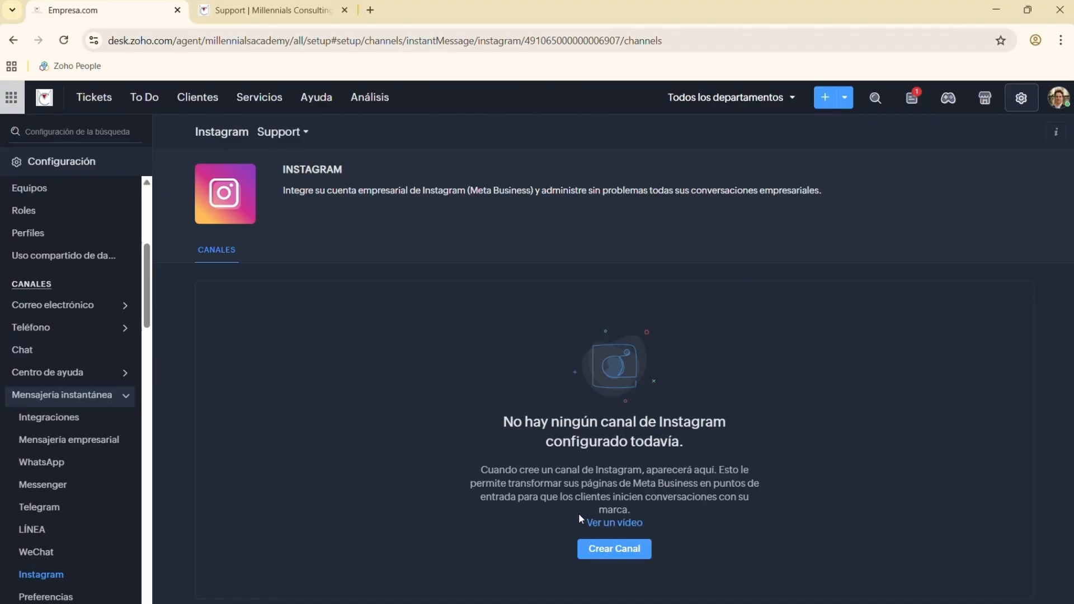
# Start a new feedback widget in the web forms settings and review its form layout, General options and Tabulador options.
pyautogui.click(1022, 100)
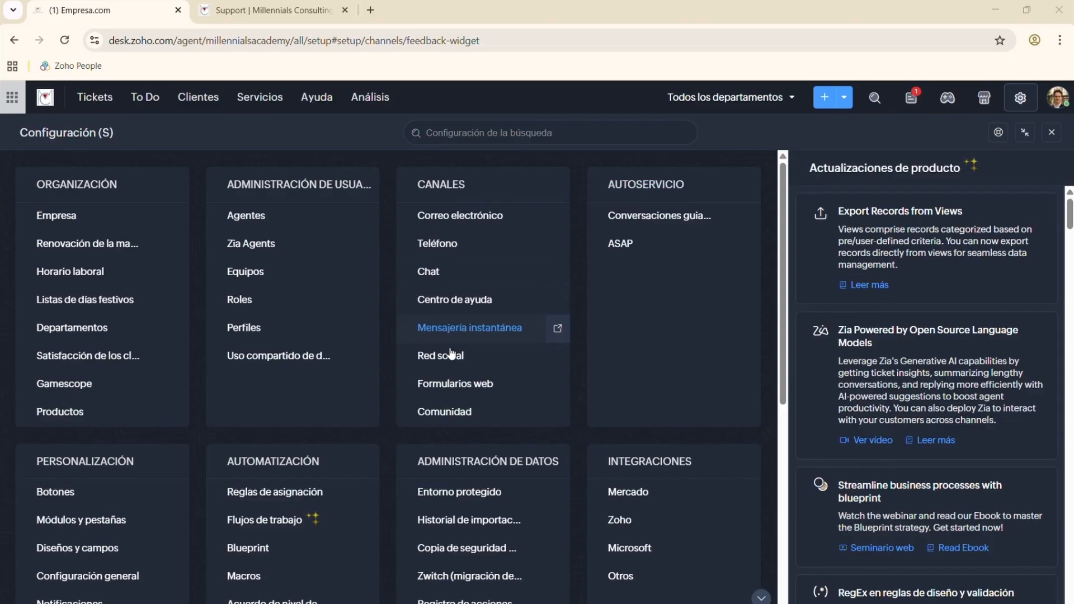
pyautogui.click(450, 390)
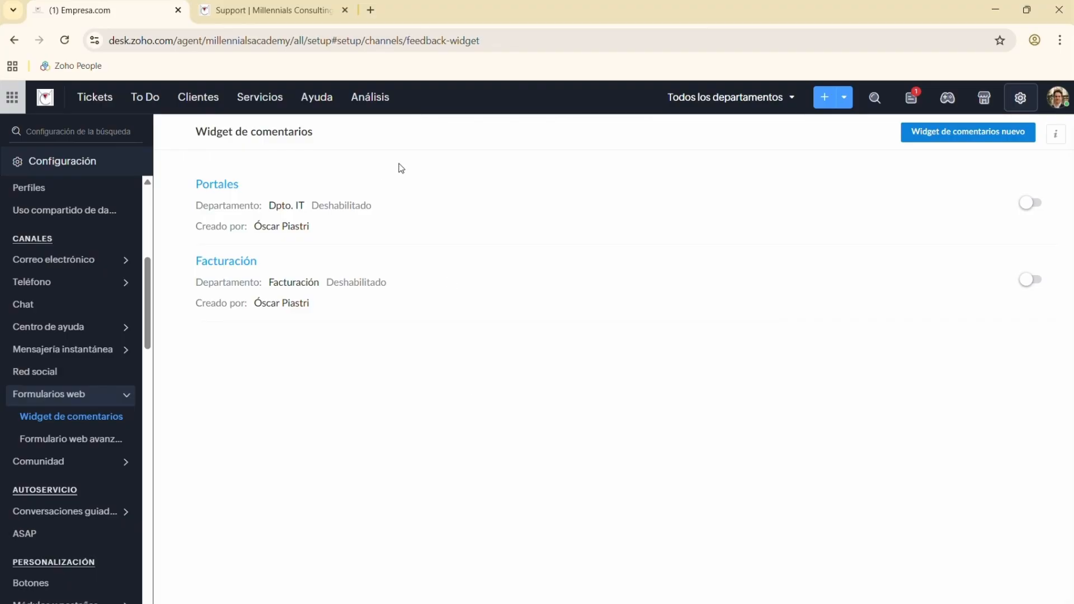
pyautogui.click(939, 137)
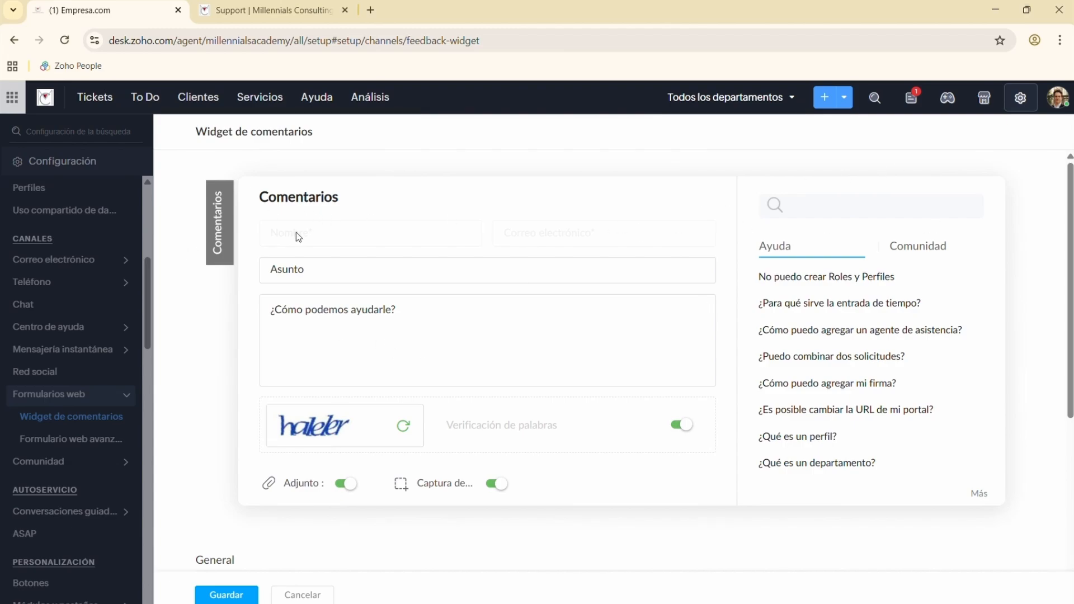
pyautogui.scroll(-2, 297, 233)
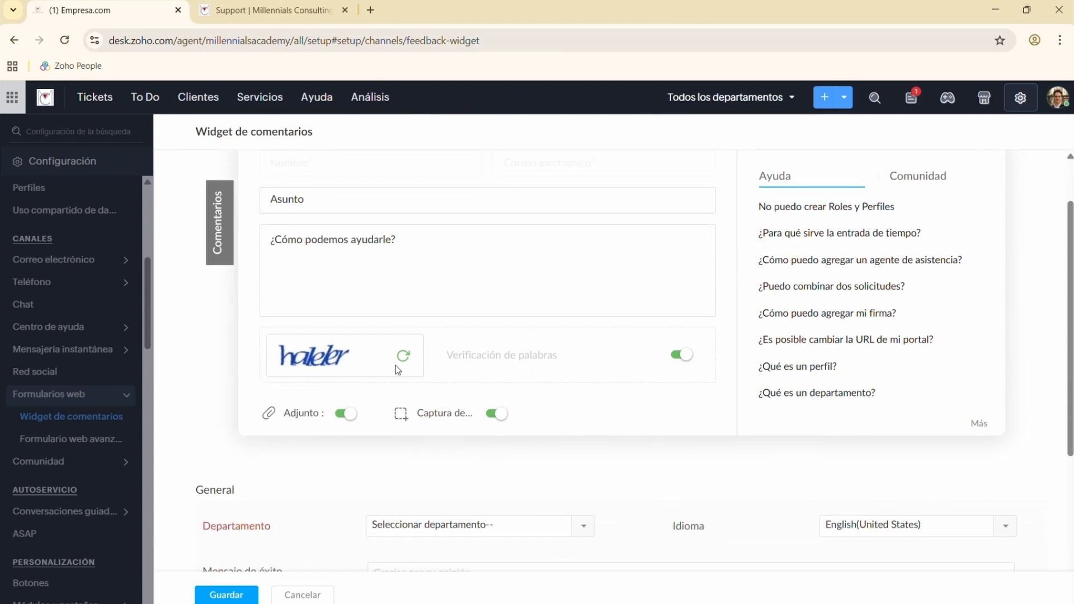
pyautogui.scroll(2, 530, 420)
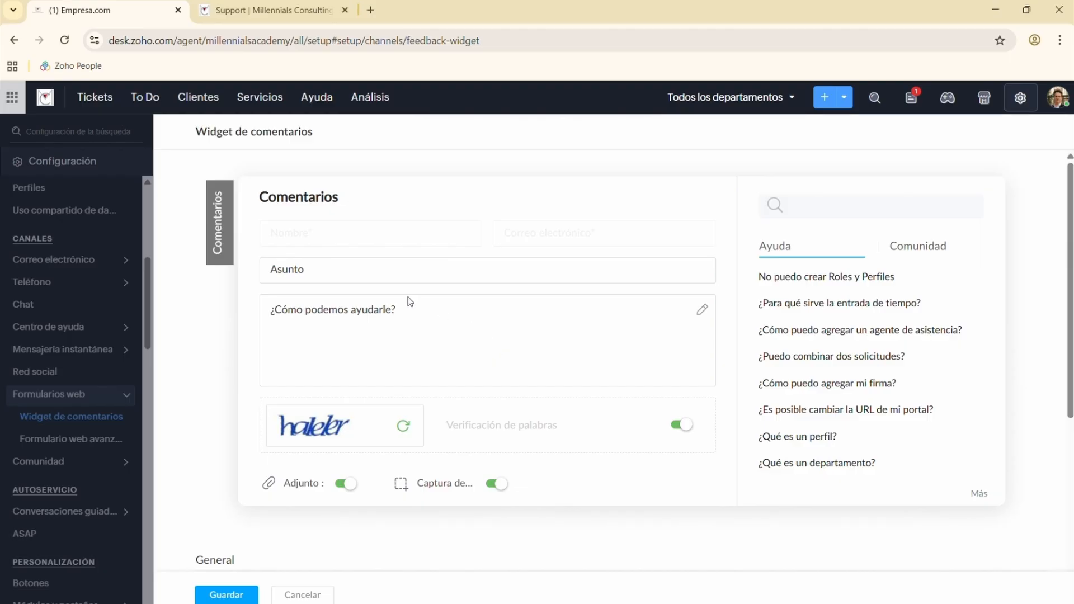
pyautogui.scroll(-6, 494, 335)
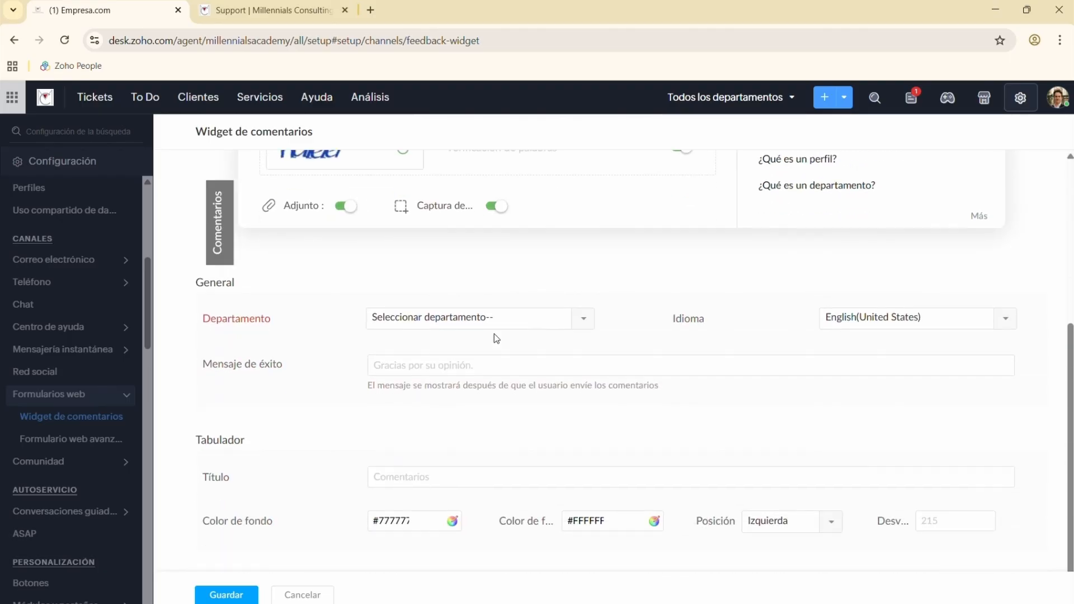
pyautogui.scroll(1, 609, 353)
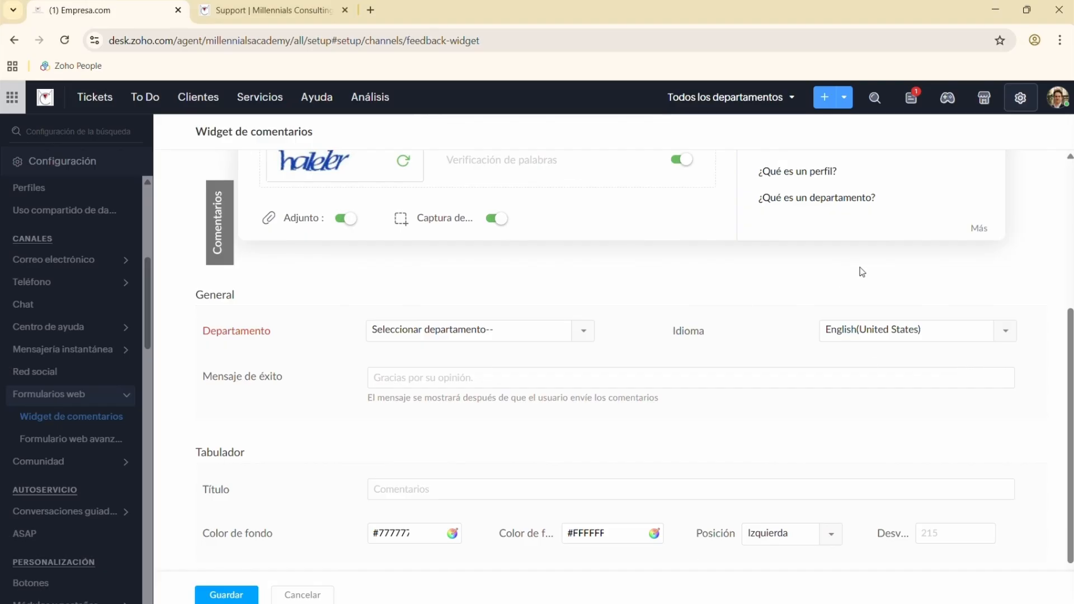
pyautogui.scroll(-1, 800, 335)
pyautogui.scroll(5, 778, 336)
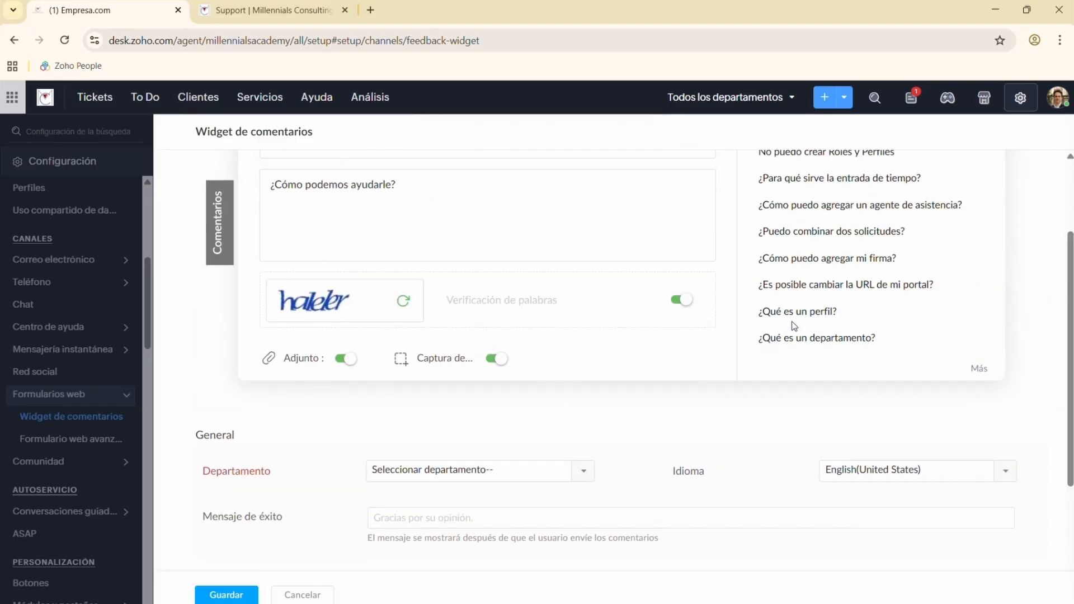
# Set the feedback widget's department to Customer care, preview the resulting form and return to its settings.
pyautogui.scroll(-6, 688, 358)
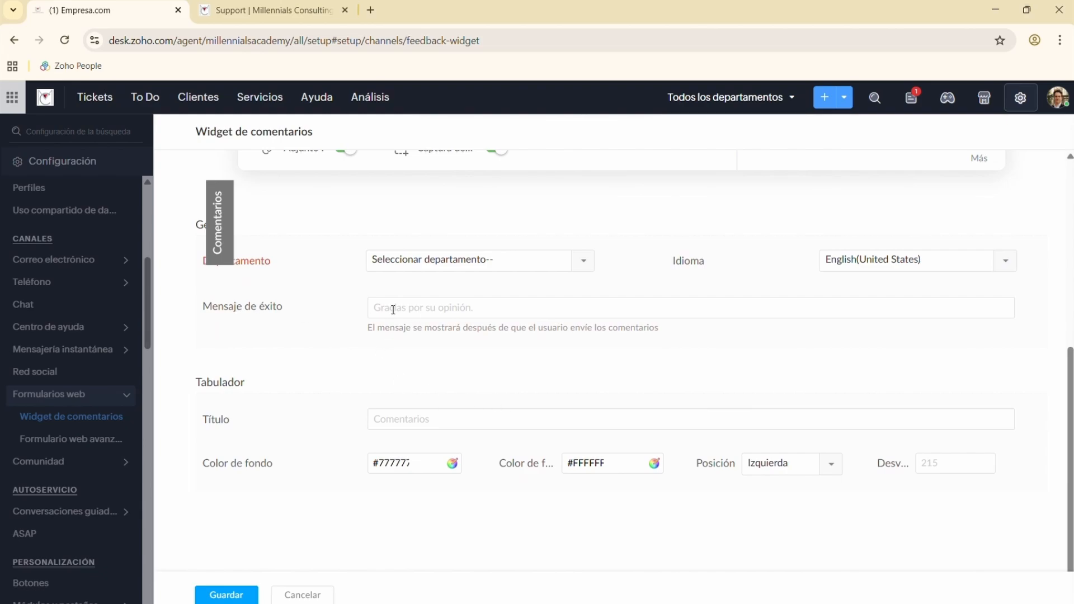
pyautogui.click(585, 260)
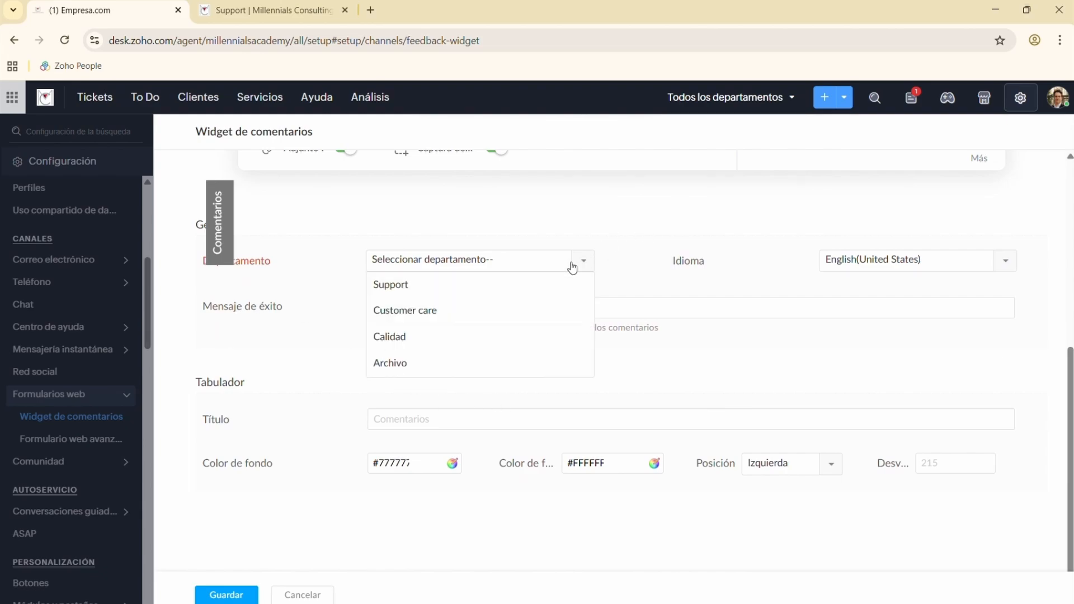
pyautogui.click(442, 310)
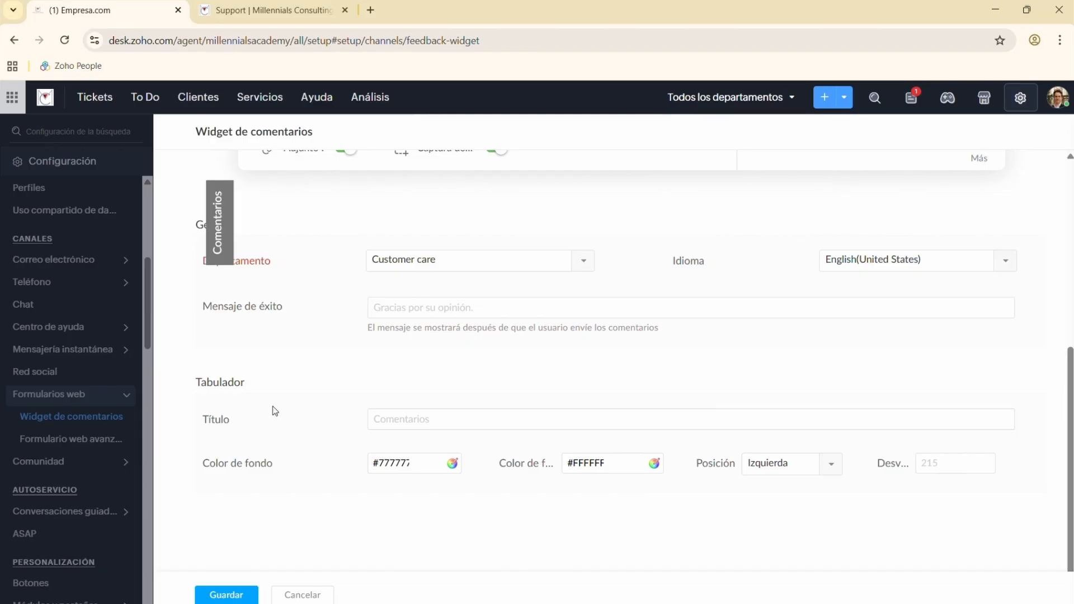
pyautogui.click(216, 196)
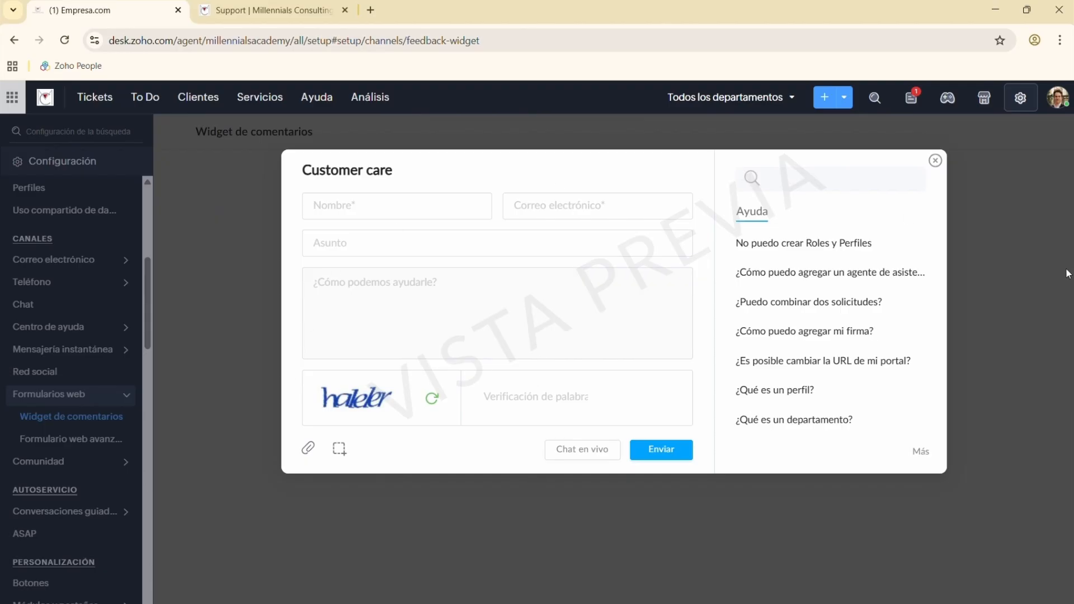
pyautogui.click(935, 160)
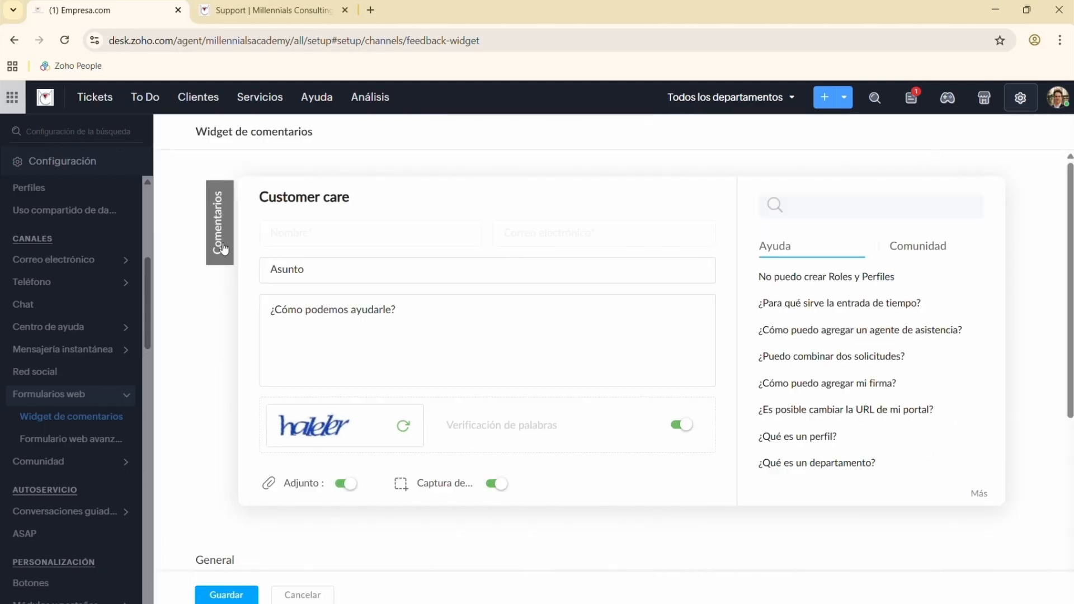
pyautogui.scroll(-6, 312, 338)
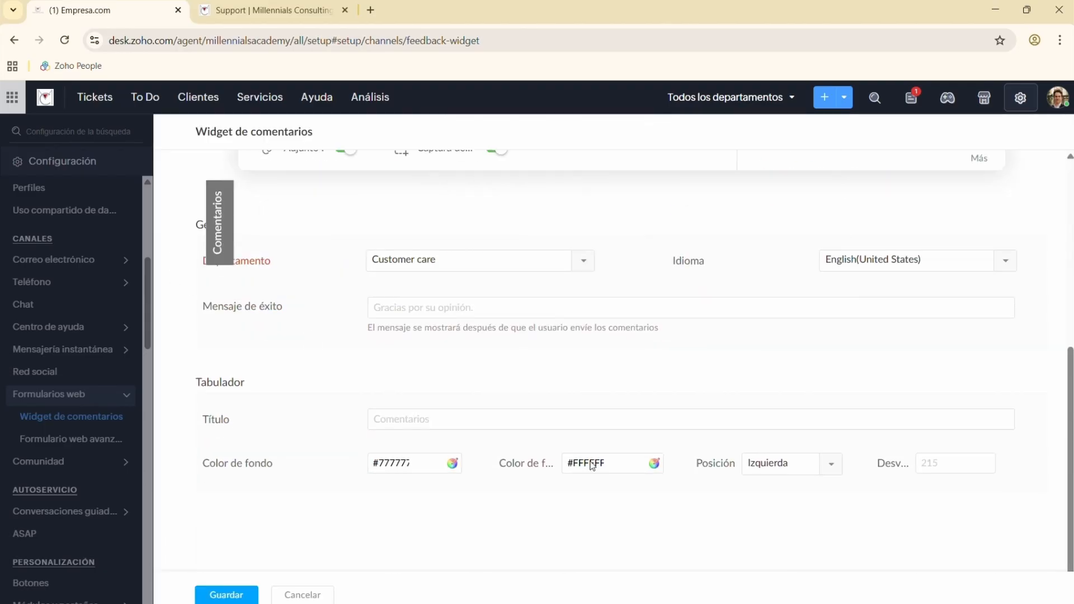
# Save the feedback widget, review its Emergente, Incrustar and iframe code options and close them.
pyautogui.click(242, 598)
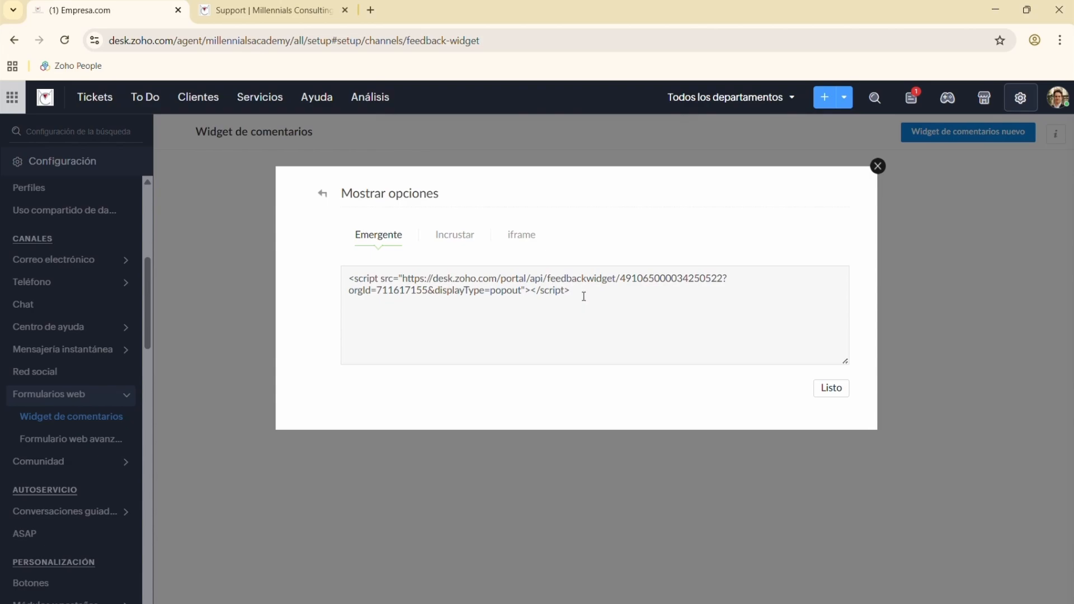
pyautogui.moveTo(582, 298); pyautogui.dragTo(338, 282)
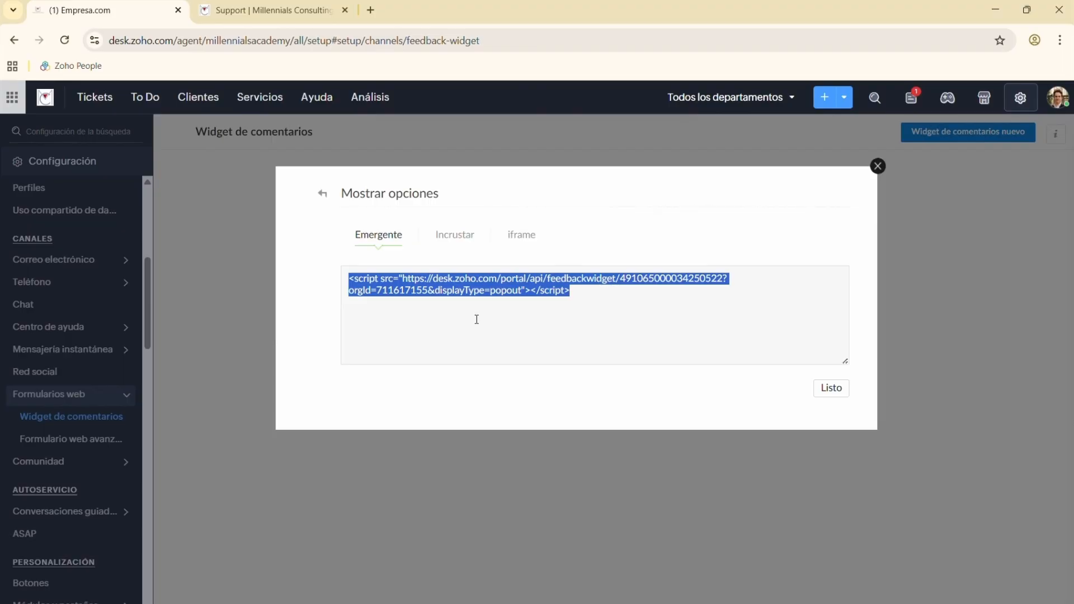
pyautogui.click(444, 241)
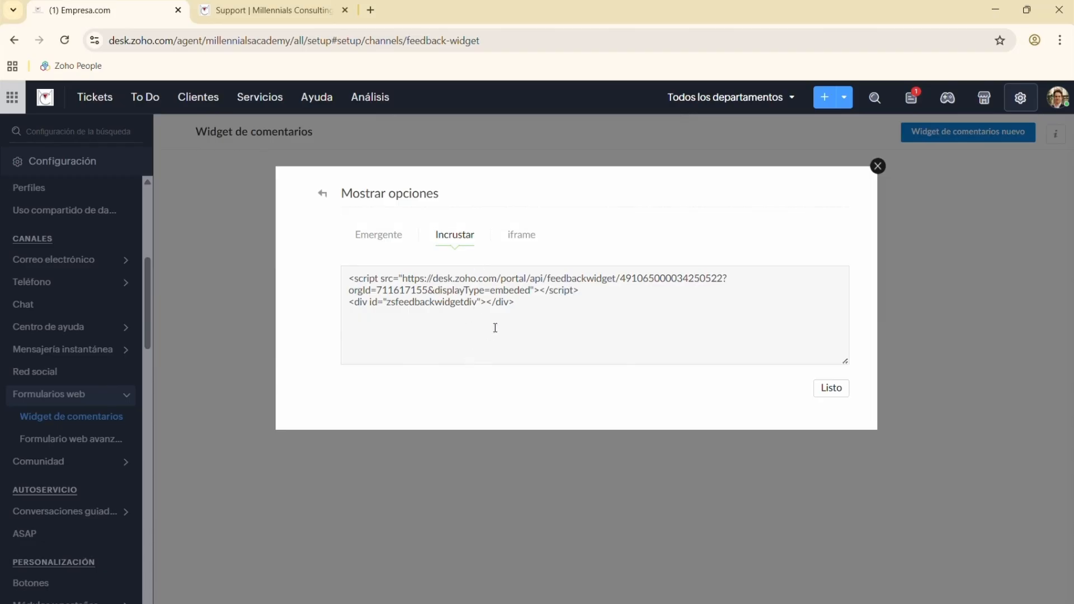
pyautogui.click(520, 235)
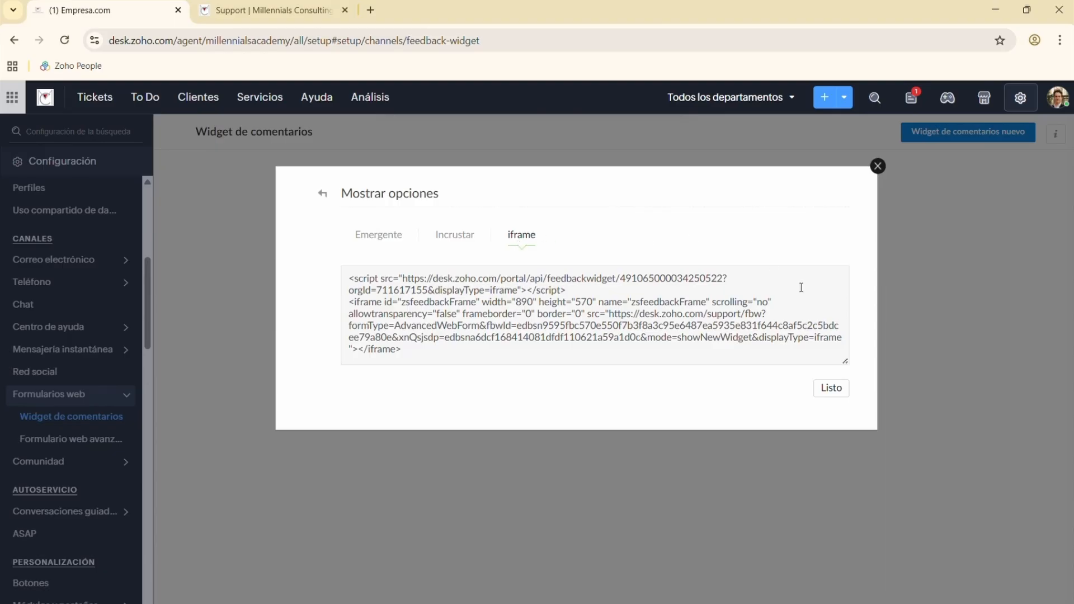
pyautogui.click(841, 394)
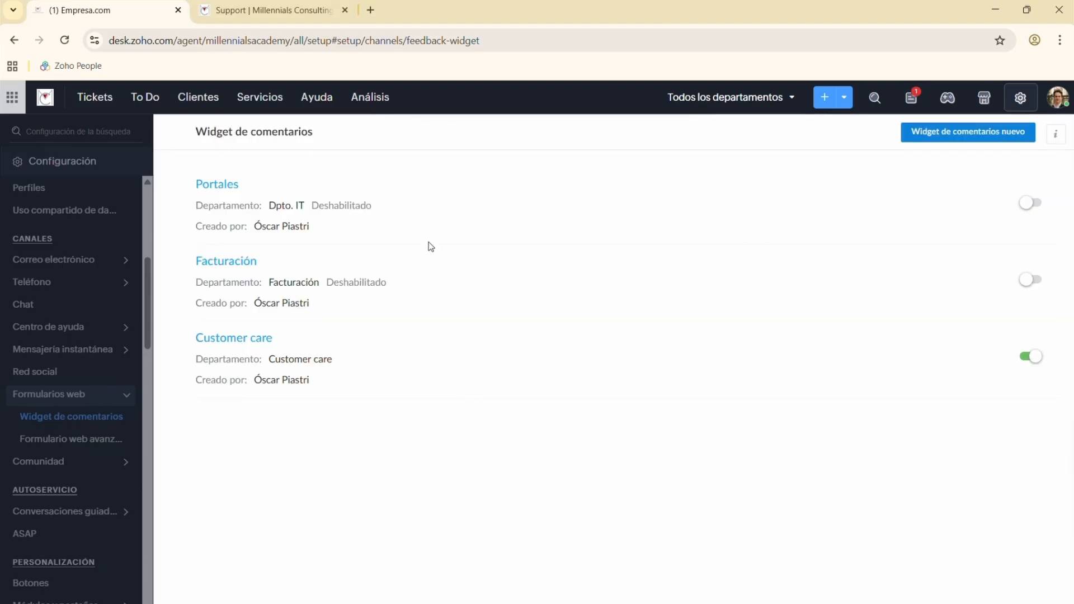
# Disable the Customer care feedback widget and reload the page.
pyautogui.click(1036, 361)
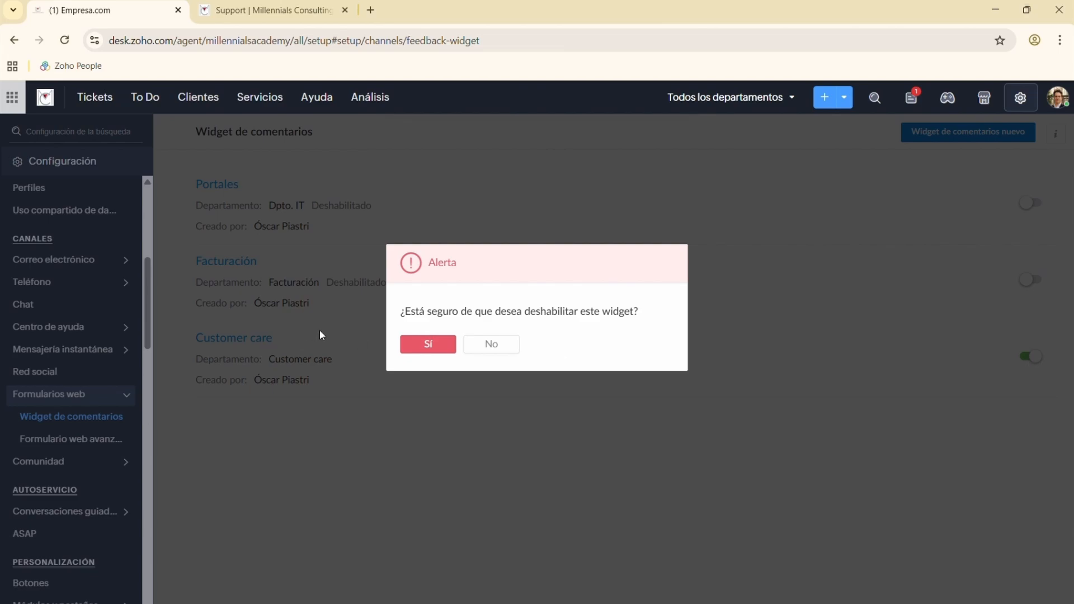
pyautogui.click(427, 347)
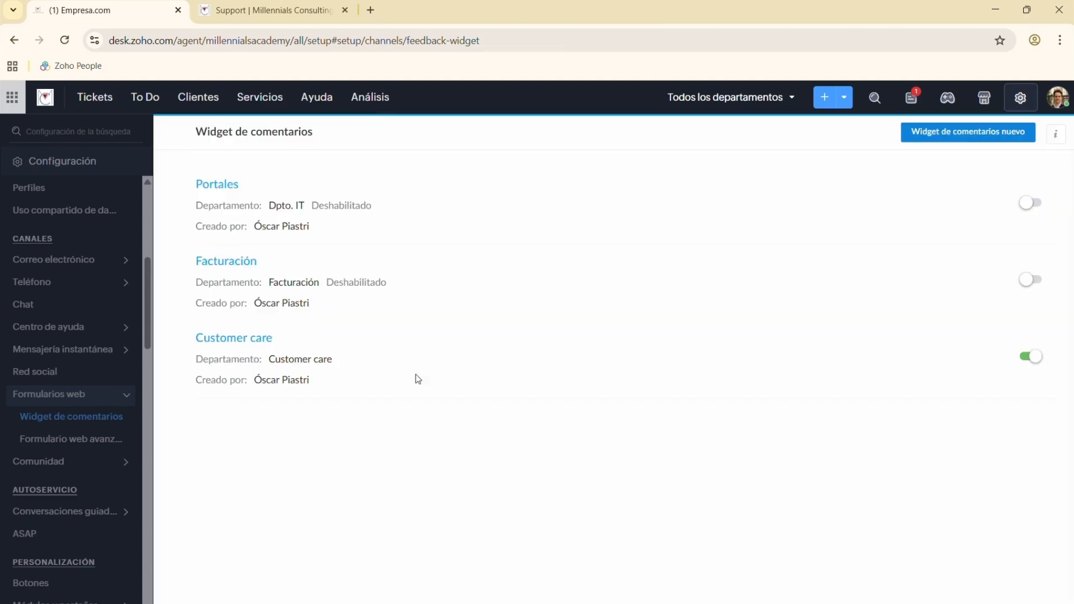
pyautogui.click(64, 40)
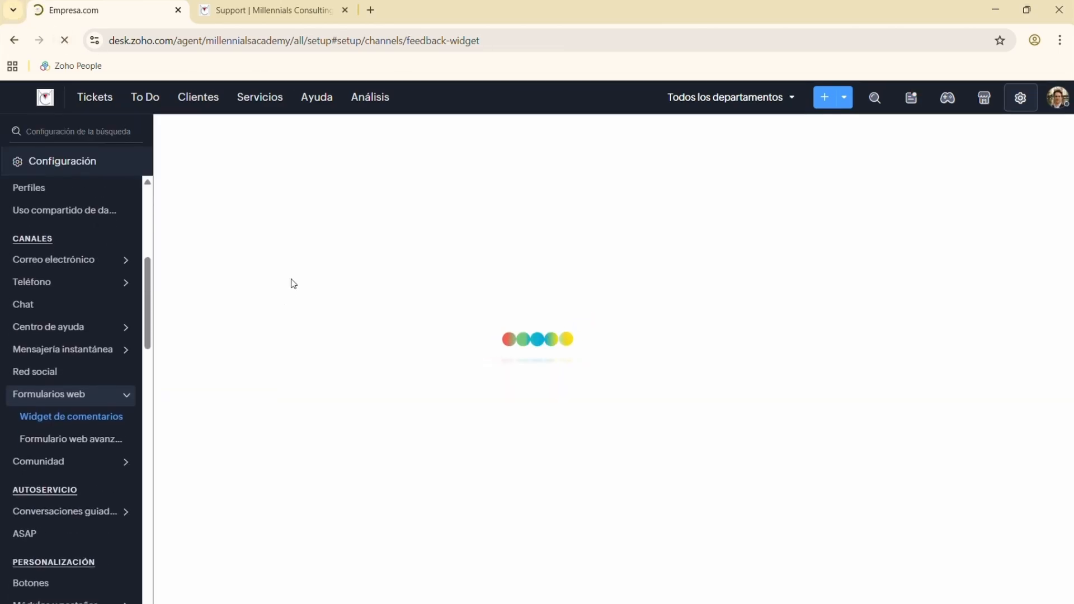
# Start an advanced web form for the Support department with the Apellidos, Correo electrónico and Asunto fields.
pyautogui.click(88, 440)
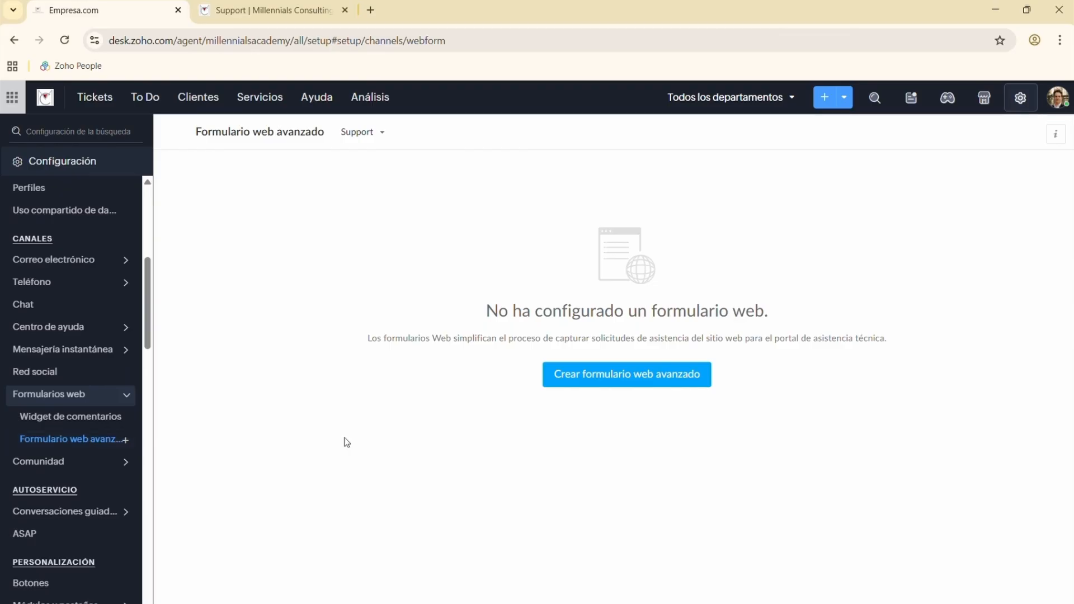
pyautogui.click(692, 381)
pyautogui.click(681, 376)
pyautogui.click(521, 381)
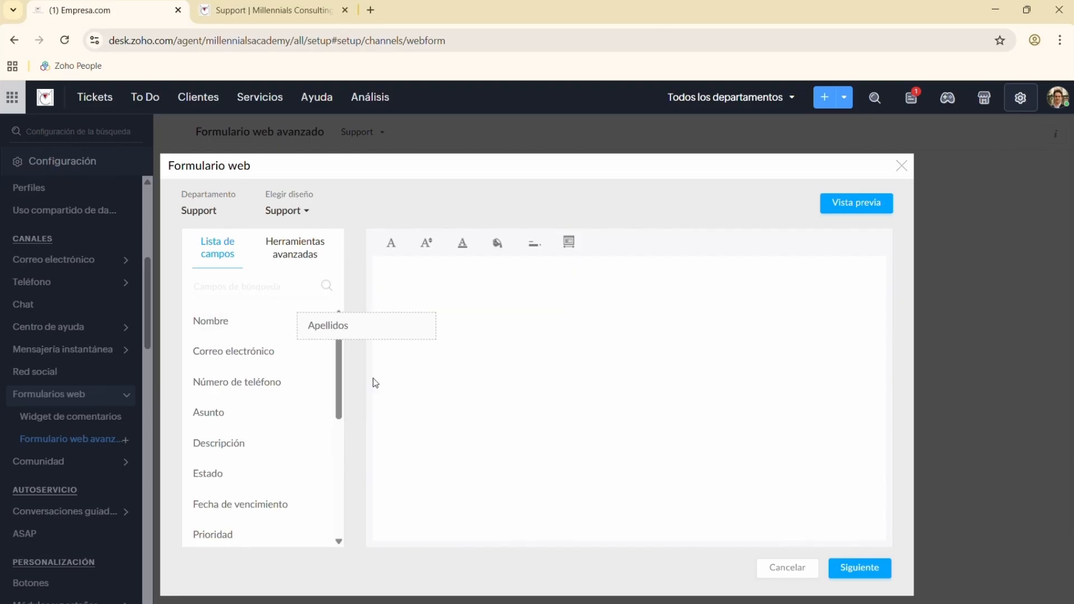
pyautogui.moveTo(375, 382); pyautogui.dragTo(392, 286)
pyautogui.moveTo(233, 351); pyautogui.dragTo(586, 319)
pyautogui.moveTo(209, 382); pyautogui.dragTo(607, 378)
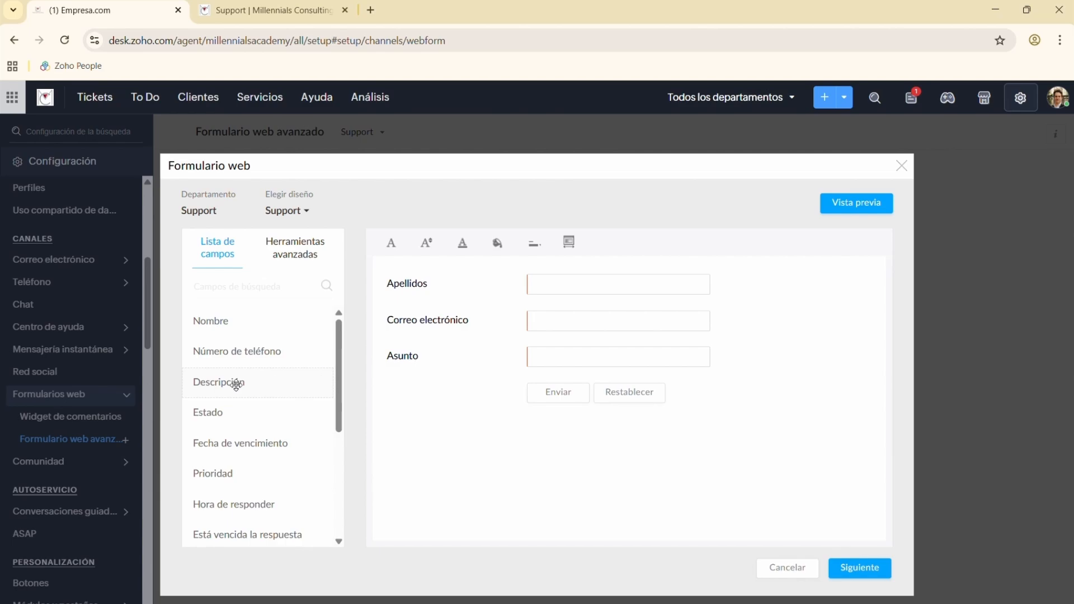
# Add Prioridad above the Asunto field and Descripción below it, and preview the web form.
pyautogui.moveTo(235, 384); pyautogui.dragTo(426, 388)
pyautogui.moveTo(293, 384); pyautogui.dragTo(549, 395)
pyautogui.click(866, 393)
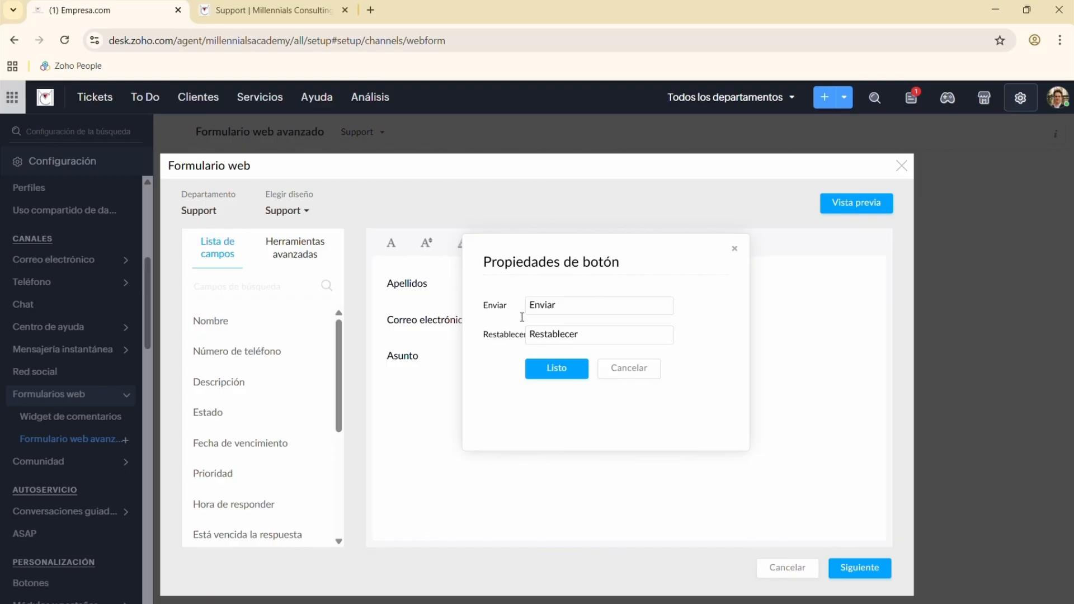
pyautogui.click(735, 248)
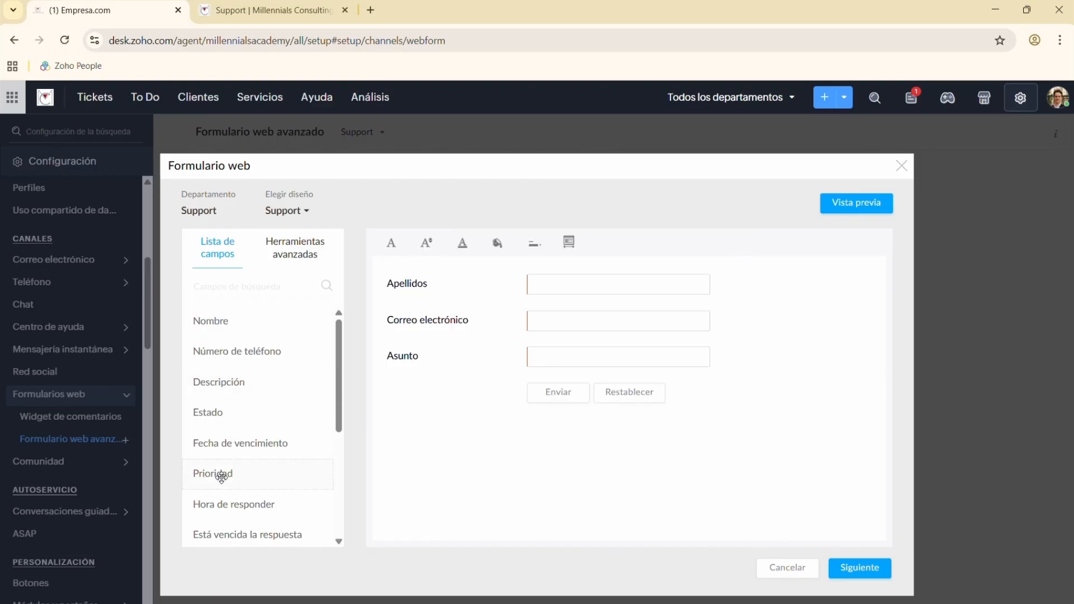
pyautogui.moveTo(219, 488); pyautogui.dragTo(487, 383)
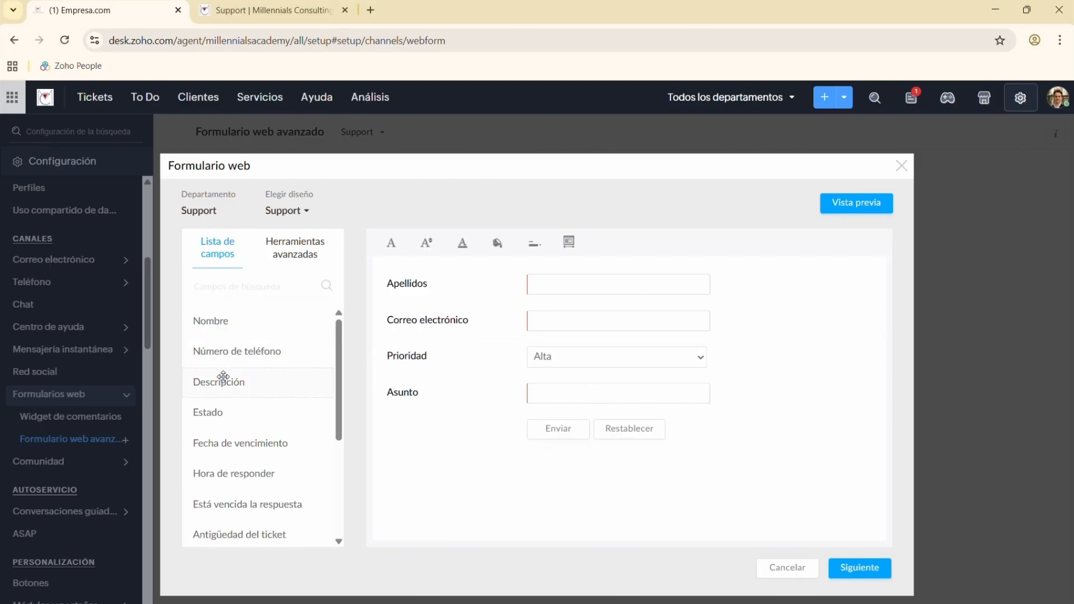
pyautogui.moveTo(223, 380); pyautogui.dragTo(535, 353)
pyautogui.moveTo(515, 429); pyautogui.dragTo(511, 442)
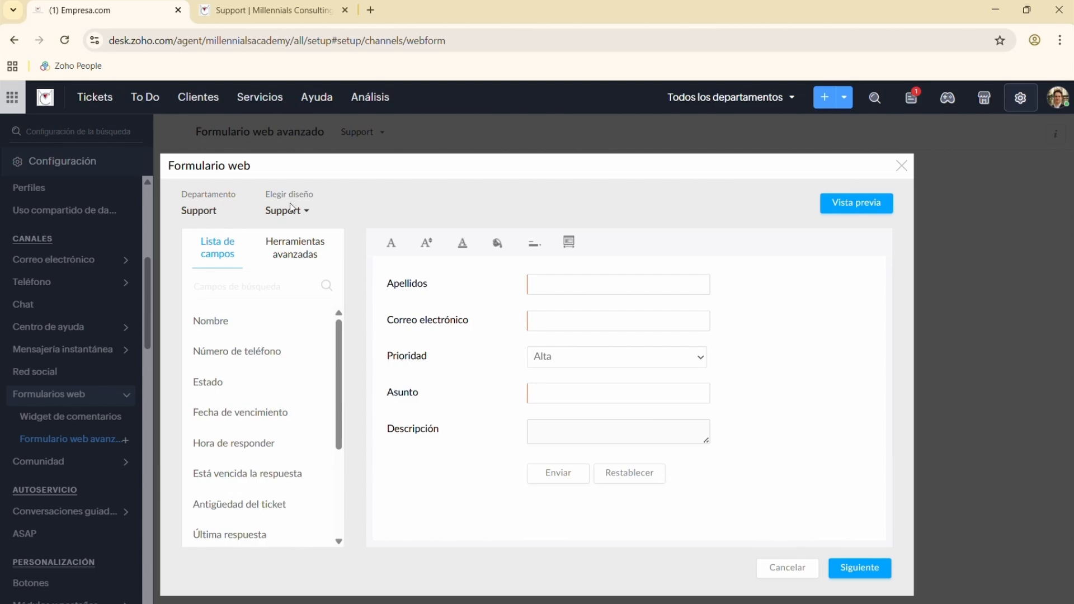
pyautogui.click(873, 210)
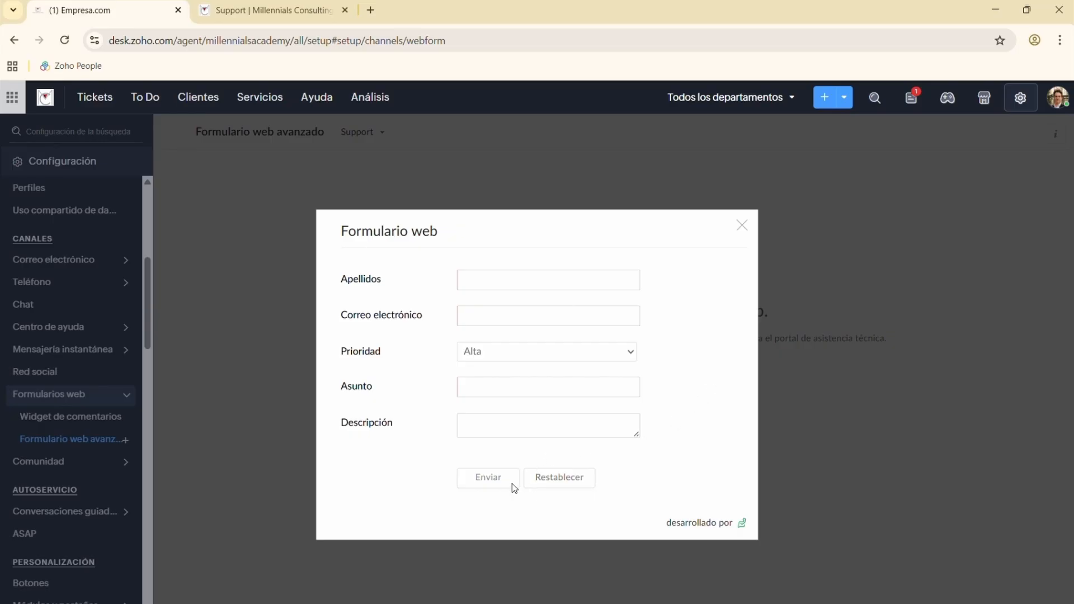
pyautogui.click(742, 226)
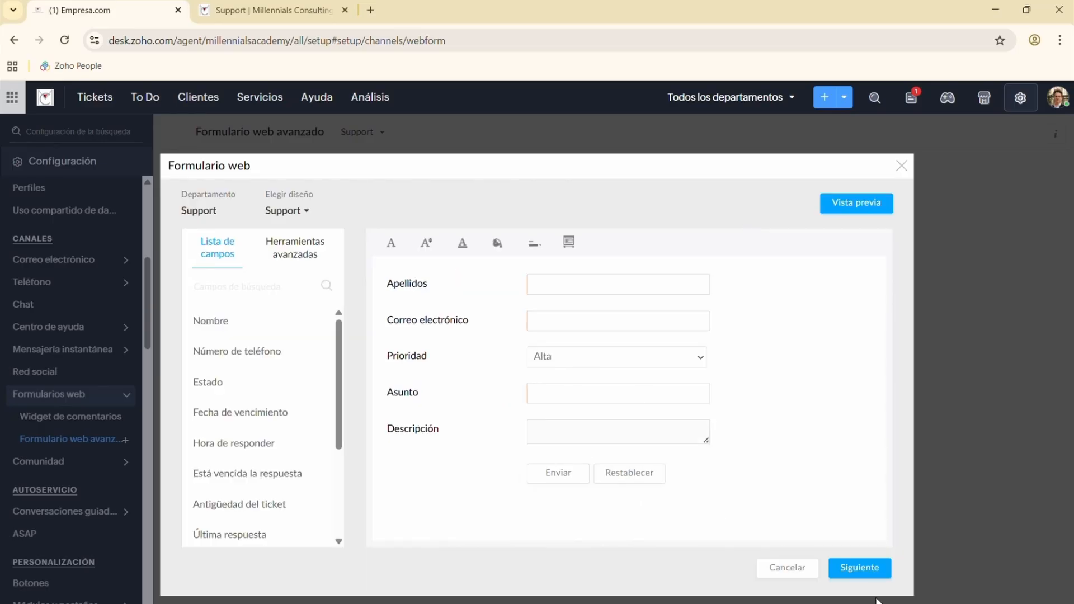
# View the web form's details page and discard the form without saving.
pyautogui.click(865, 569)
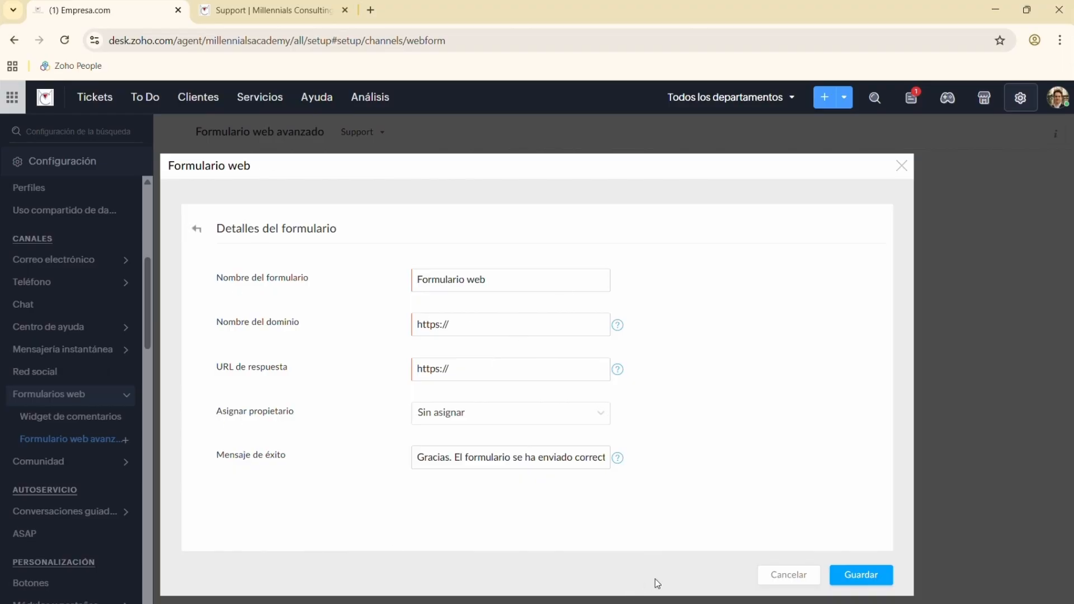
pyautogui.click(783, 576)
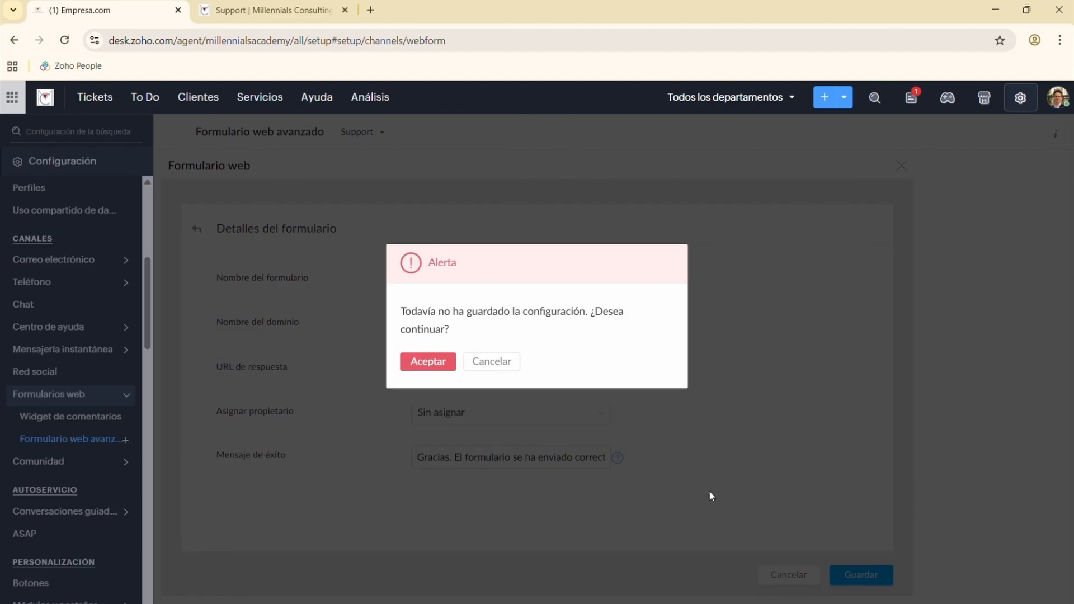
pyautogui.click(418, 359)
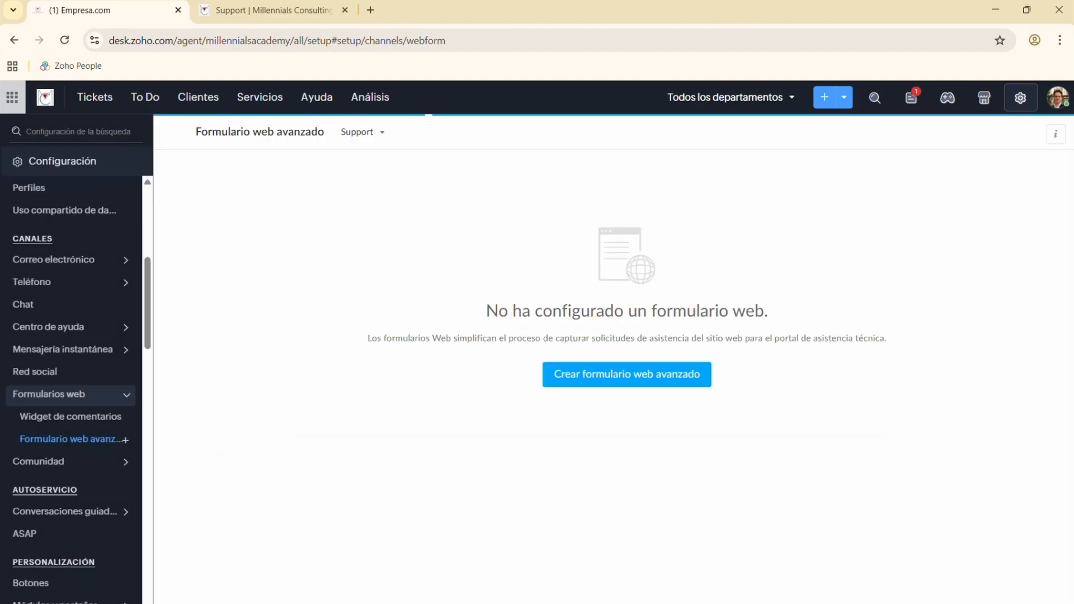
# View the departments available for advanced web forms and review the active categories in the community channel settings.
pyautogui.click(381, 132)
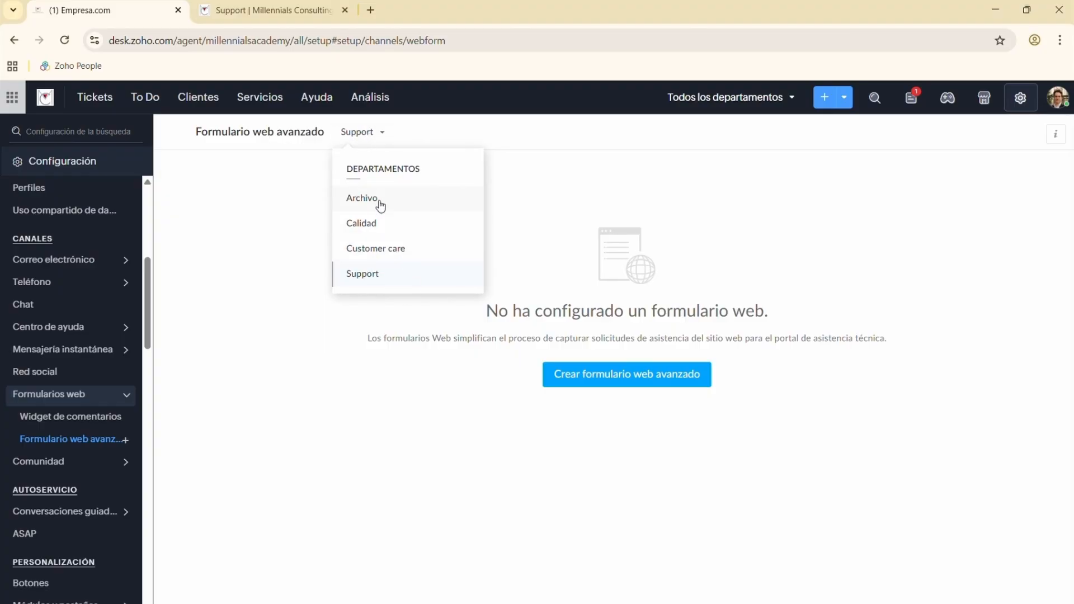
pyautogui.click(1019, 101)
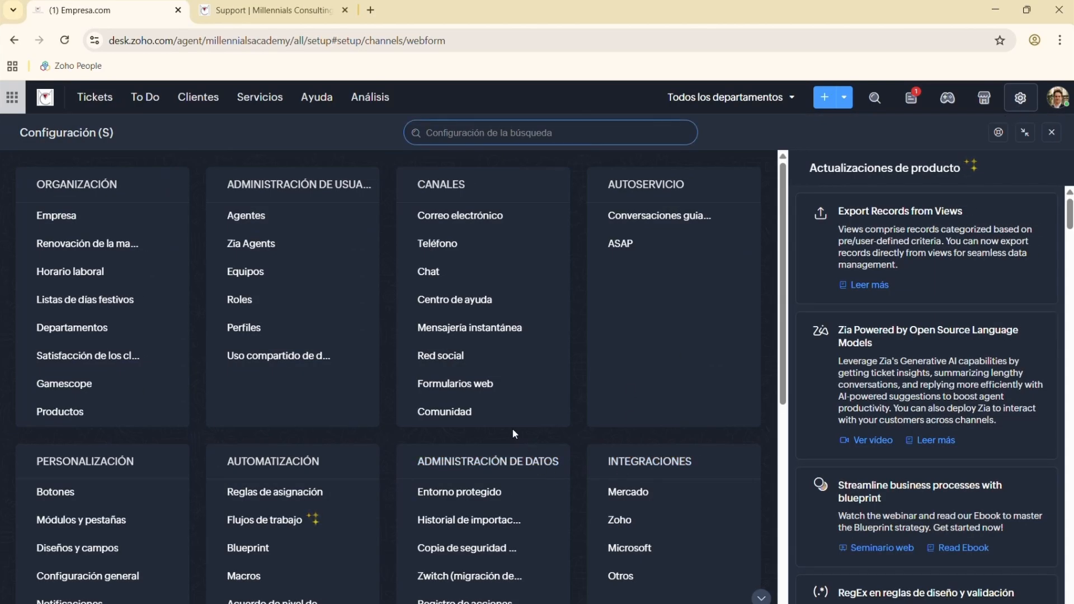
pyautogui.click(429, 421)
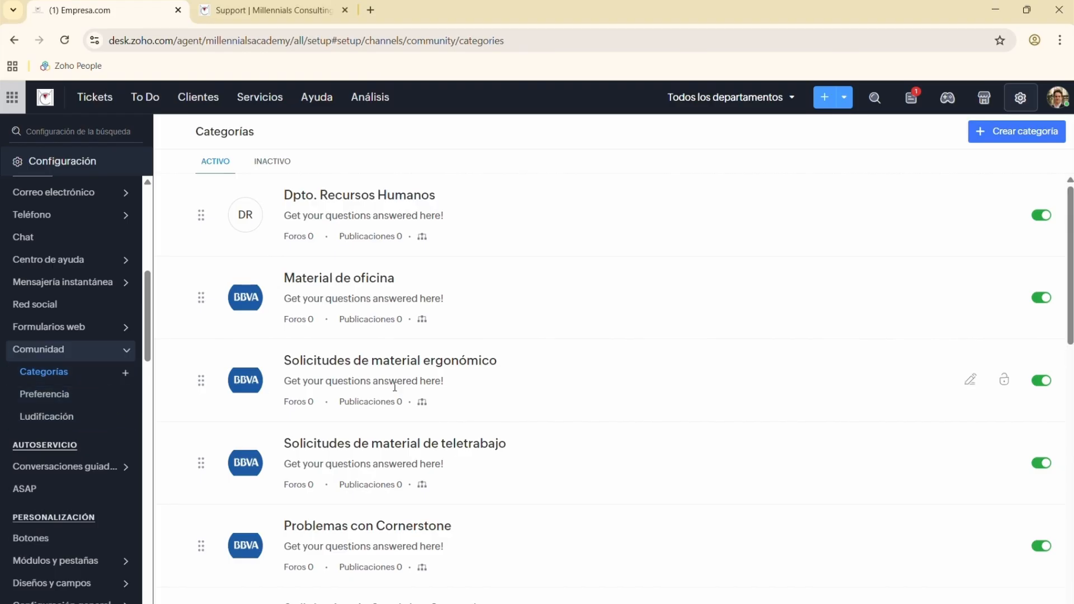
pyautogui.scroll(-9, 578, 415)
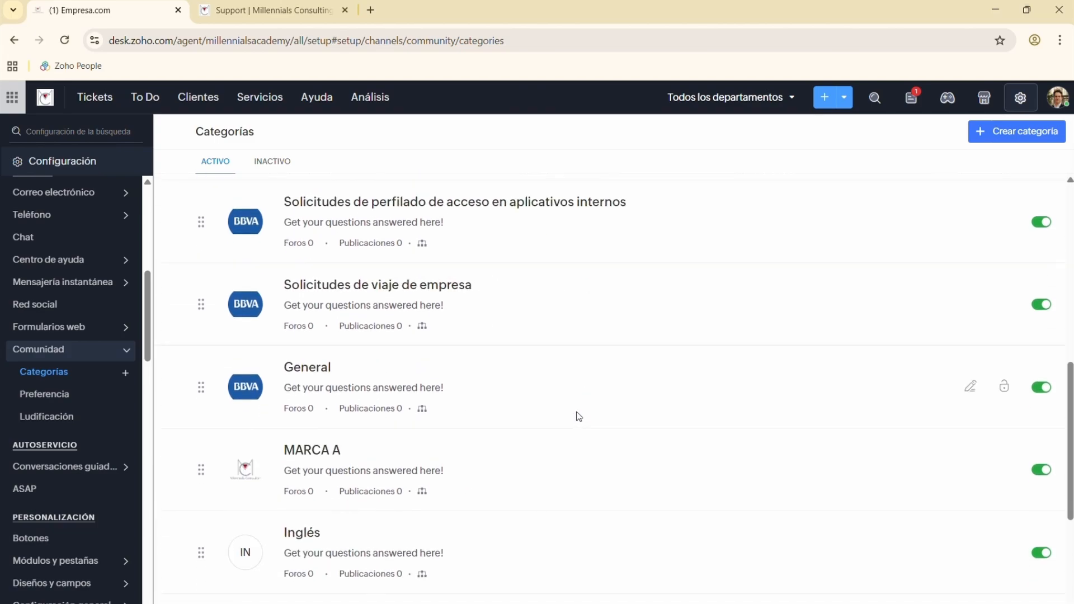
pyautogui.scroll(9, 578, 415)
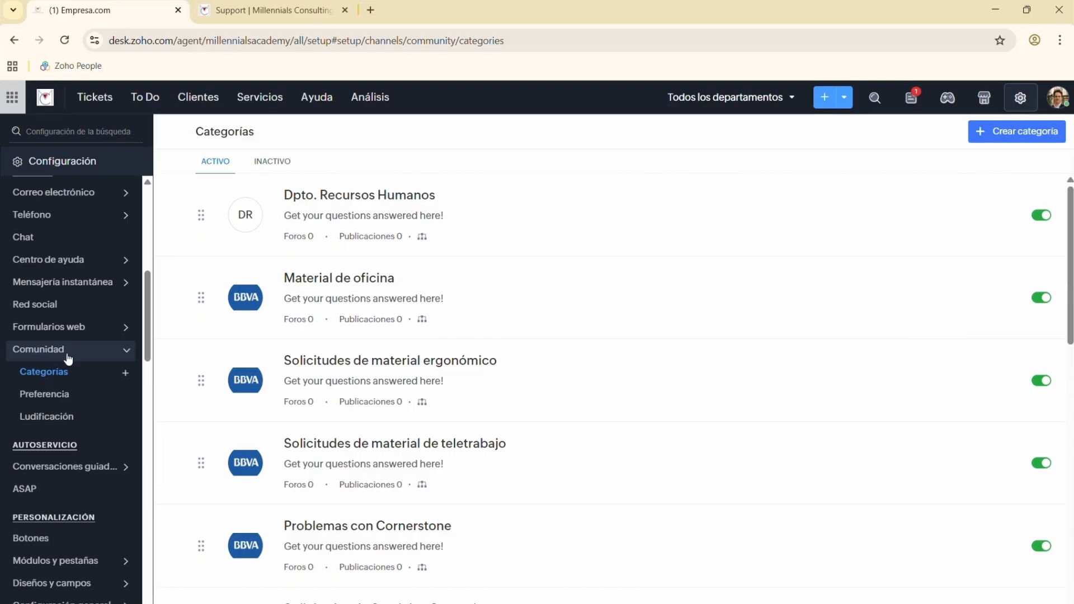
# Open the community preferences and examine the available topic types.
pyautogui.click(45, 394)
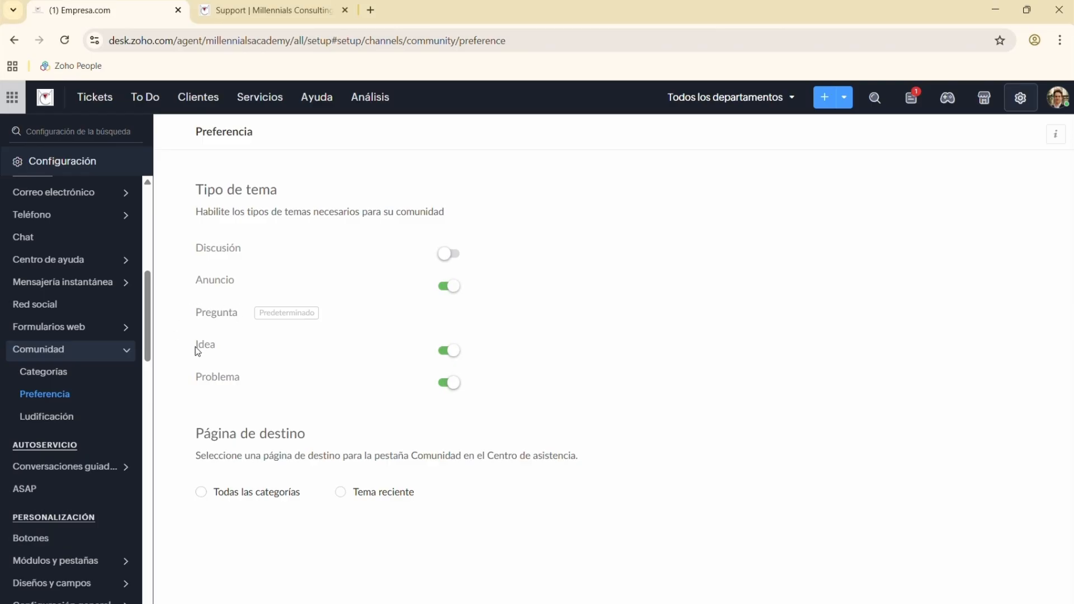
pyautogui.moveTo(196, 349); pyautogui.dragTo(215, 346)
pyautogui.click(214, 347)
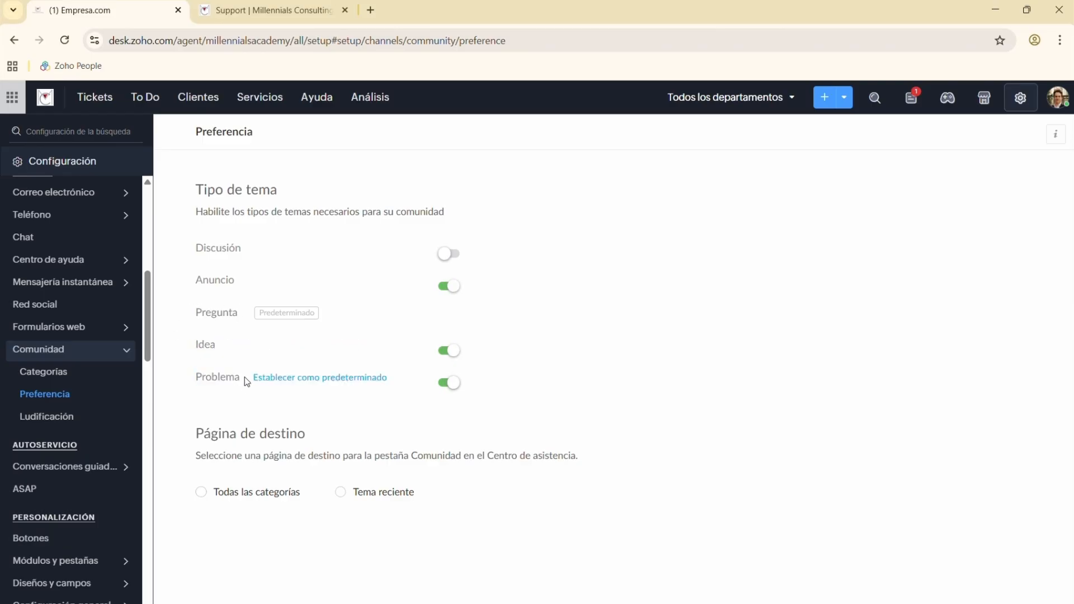
# Make Problema the community's default topic type and switch the default back to Pregunta.
pyautogui.click(336, 380)
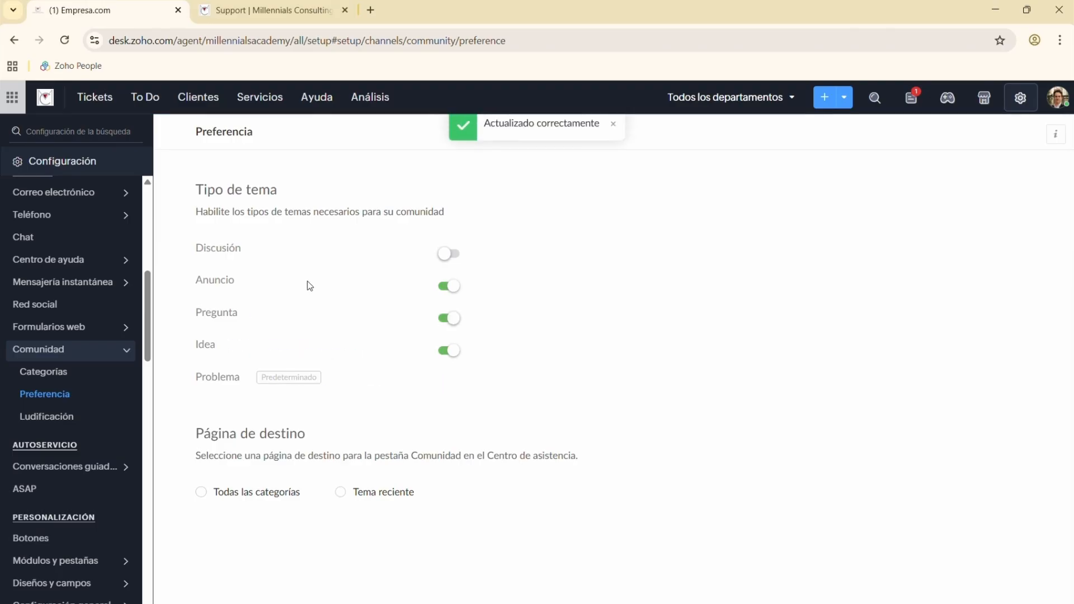
pyautogui.click(283, 314)
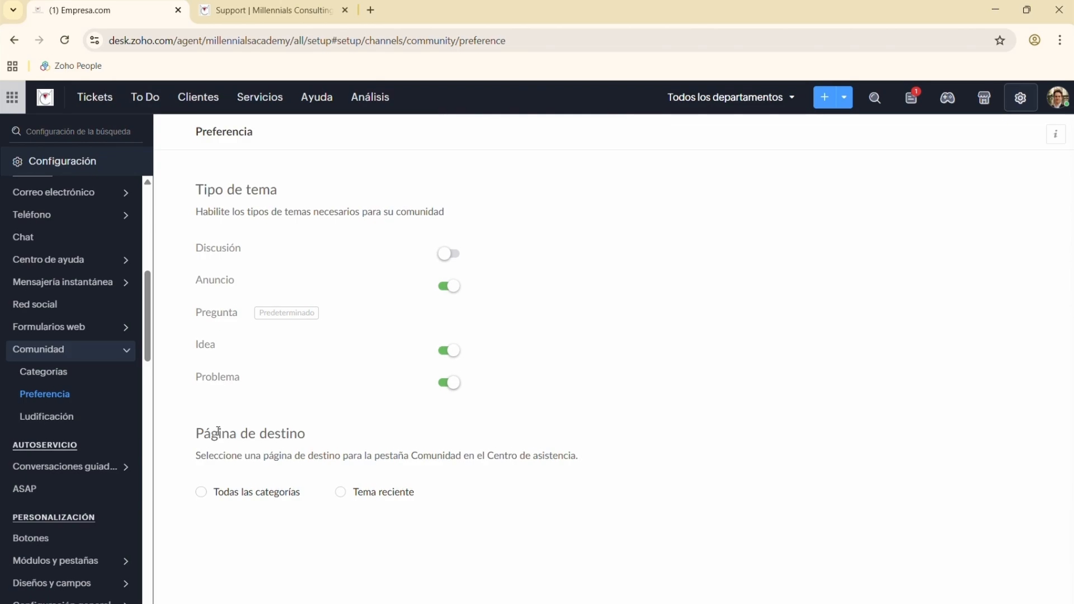
# Try the Tema reciente landing page for the Community tab and set it to Todas las categorías.
pyautogui.click(202, 492)
pyautogui.click(339, 493)
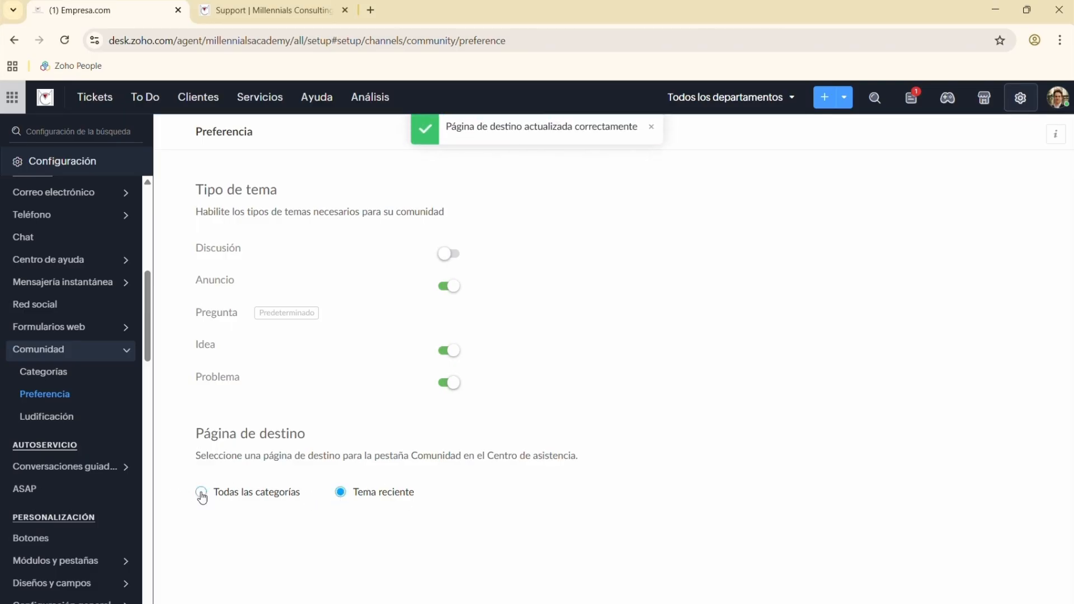
pyautogui.click(201, 493)
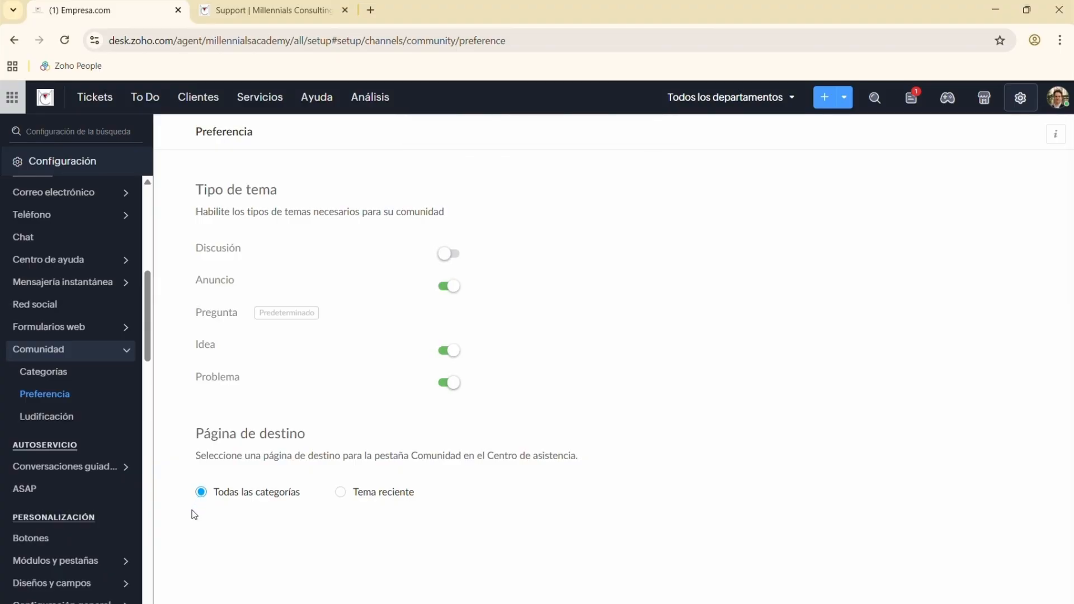
# Open the community gamification settings and review the preset activity points and custom points.
pyautogui.click(62, 427)
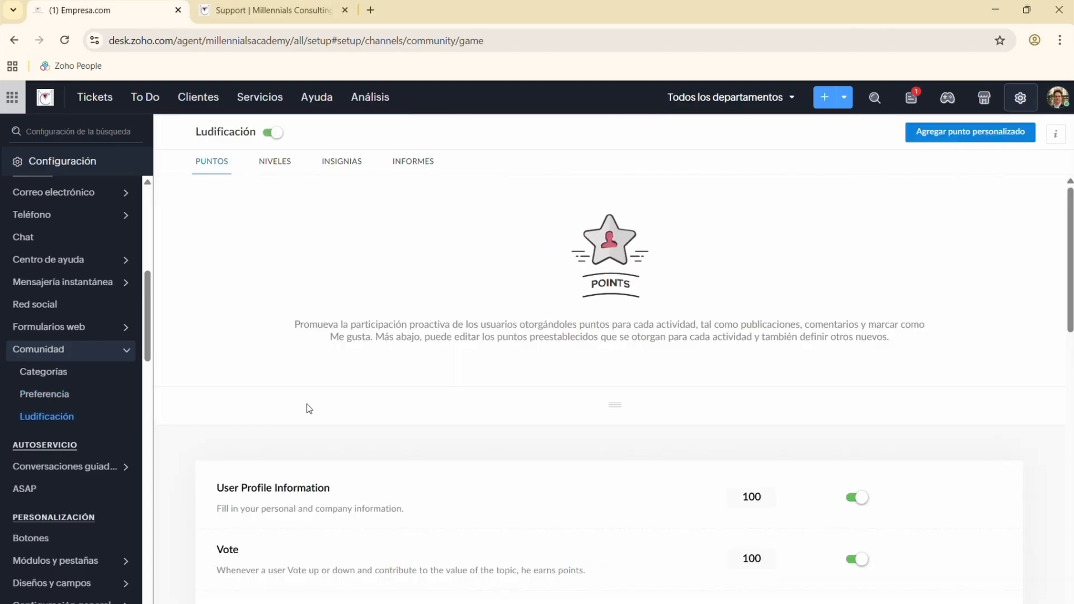
pyautogui.scroll(-4, 307, 408)
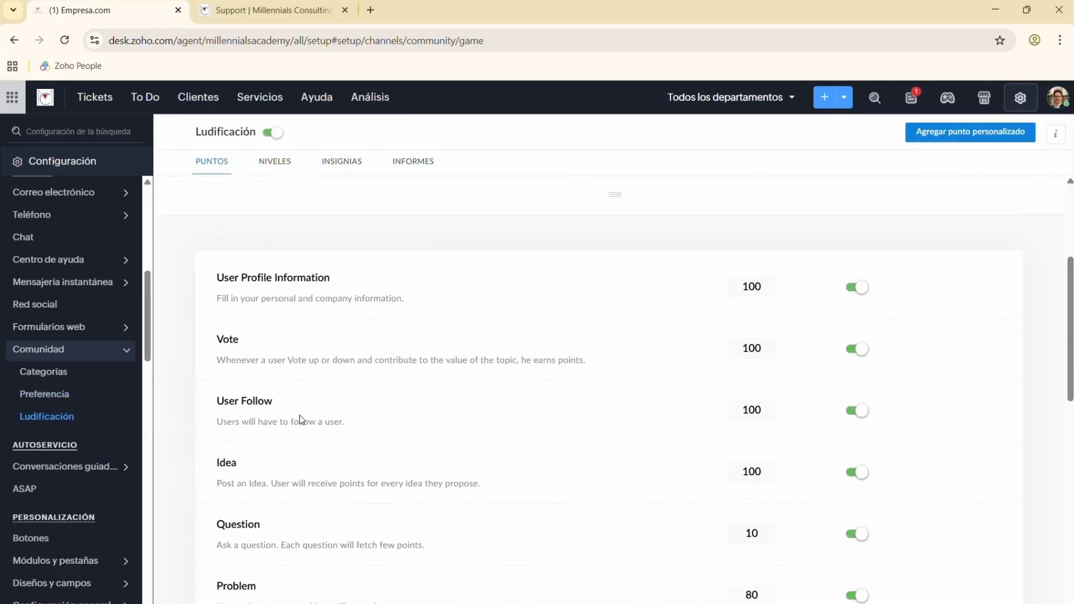
pyautogui.scroll(-10, 480, 456)
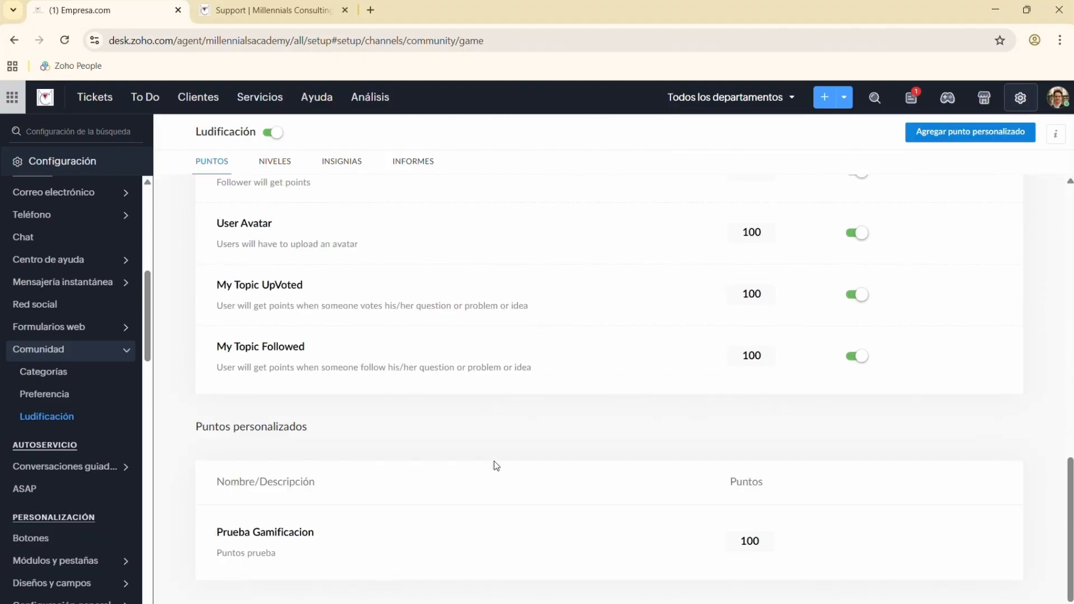
pyautogui.scroll(7, 494, 462)
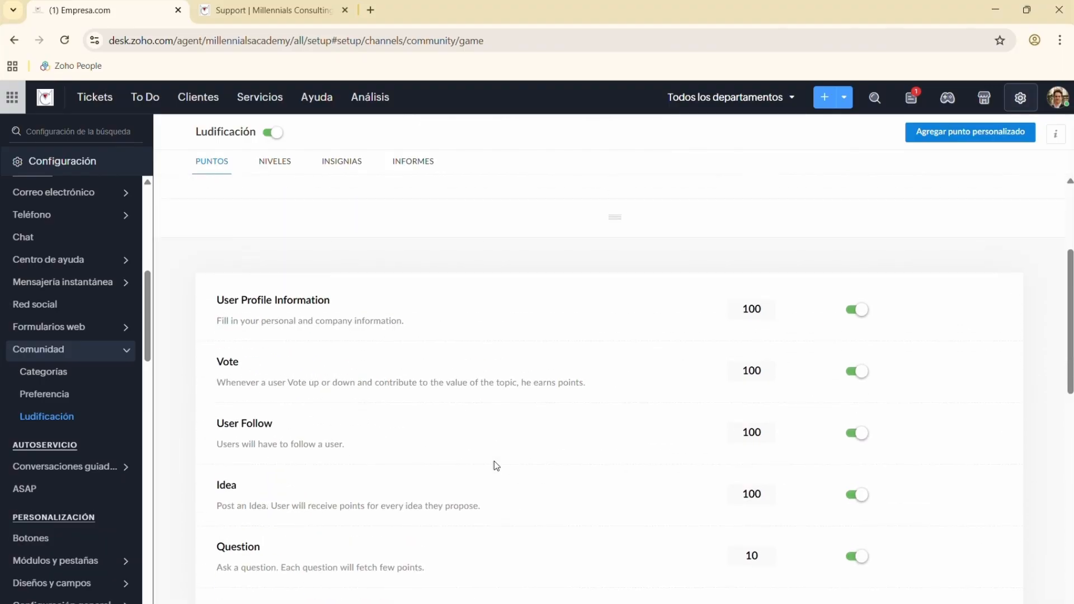
# Return to the introduction of the gamification points and examine the community participation levels with their point ranges and badges.
pyautogui.scroll(3, 495, 461)
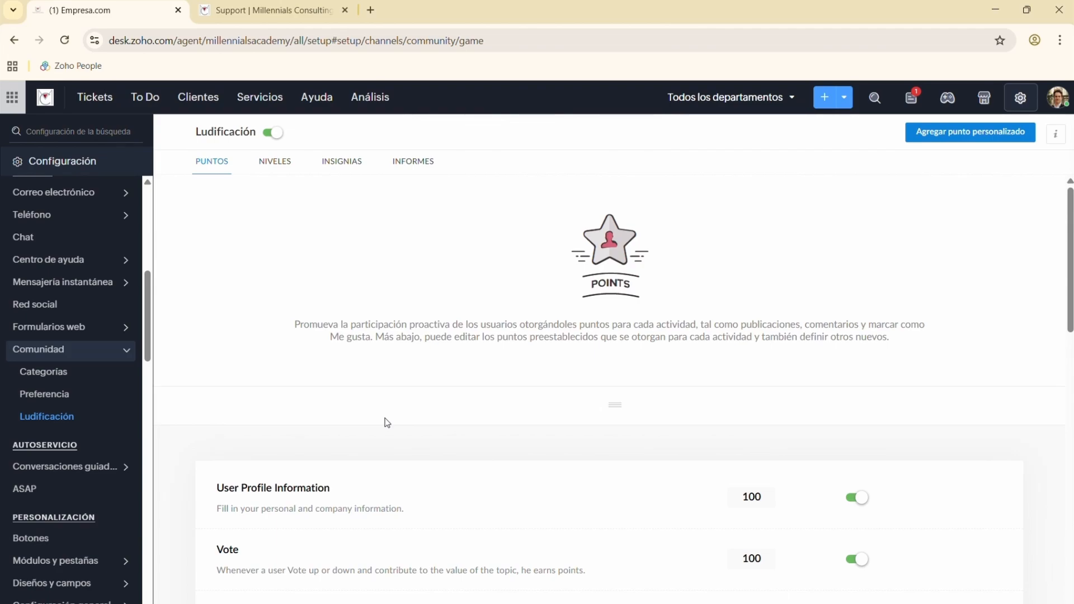
pyautogui.scroll(-3, 399, 417)
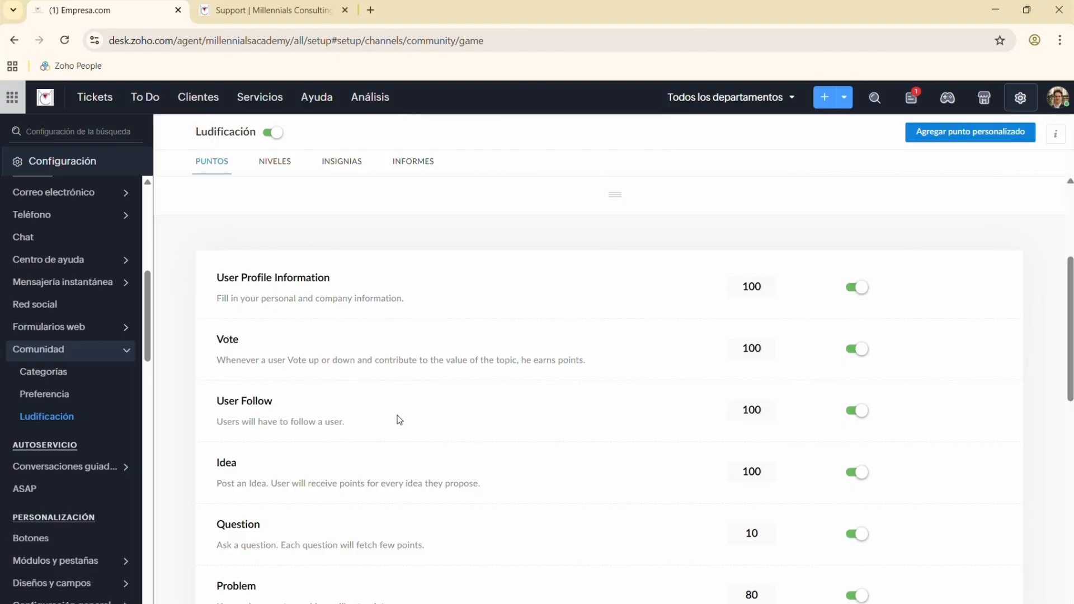
pyautogui.scroll(4, 398, 420)
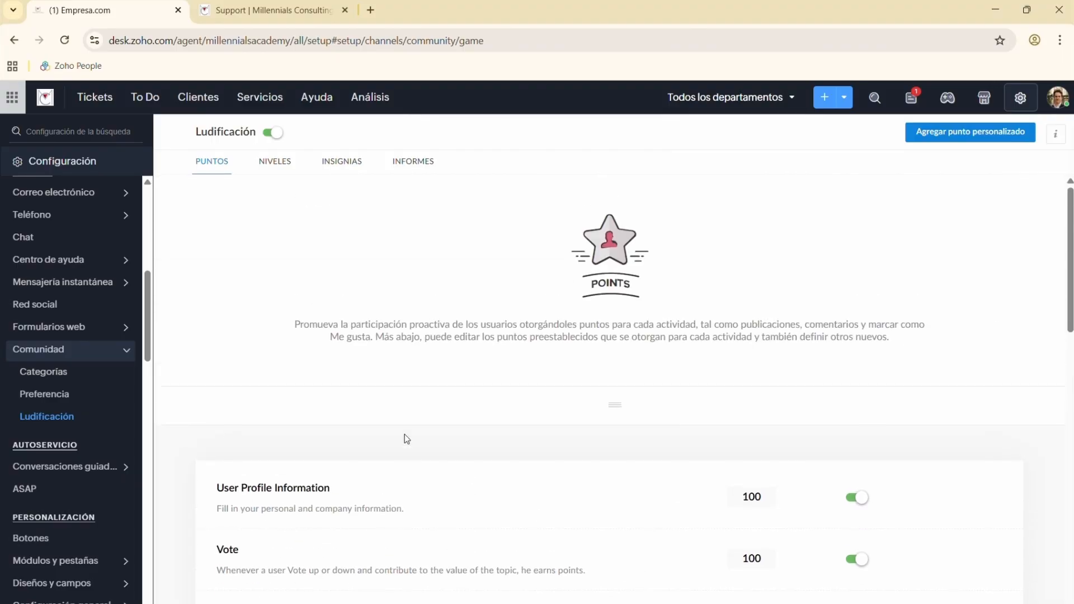
pyautogui.click(288, 168)
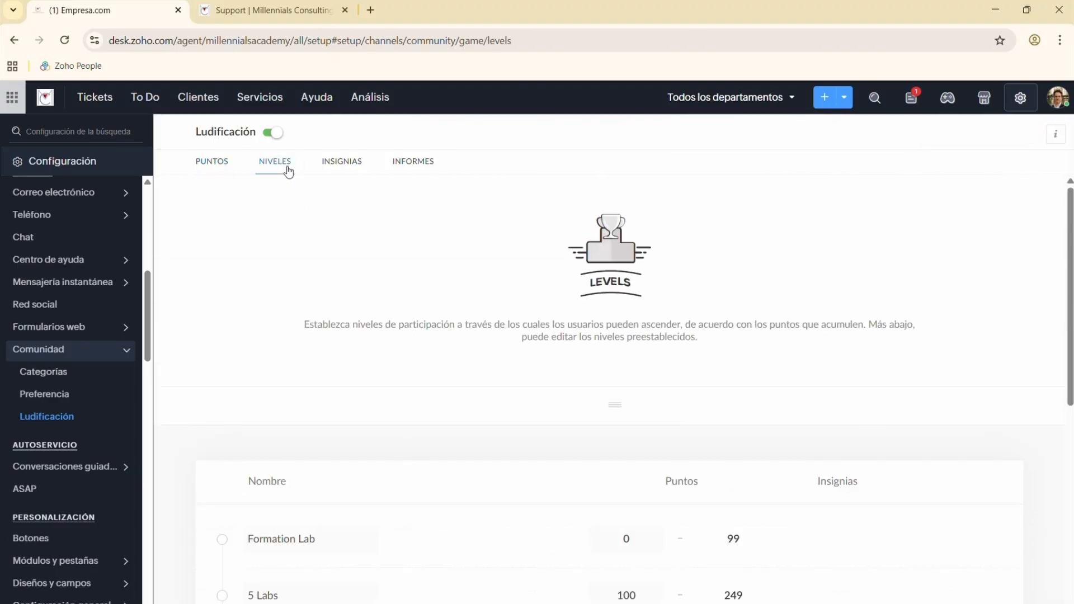
pyautogui.scroll(-7, 417, 381)
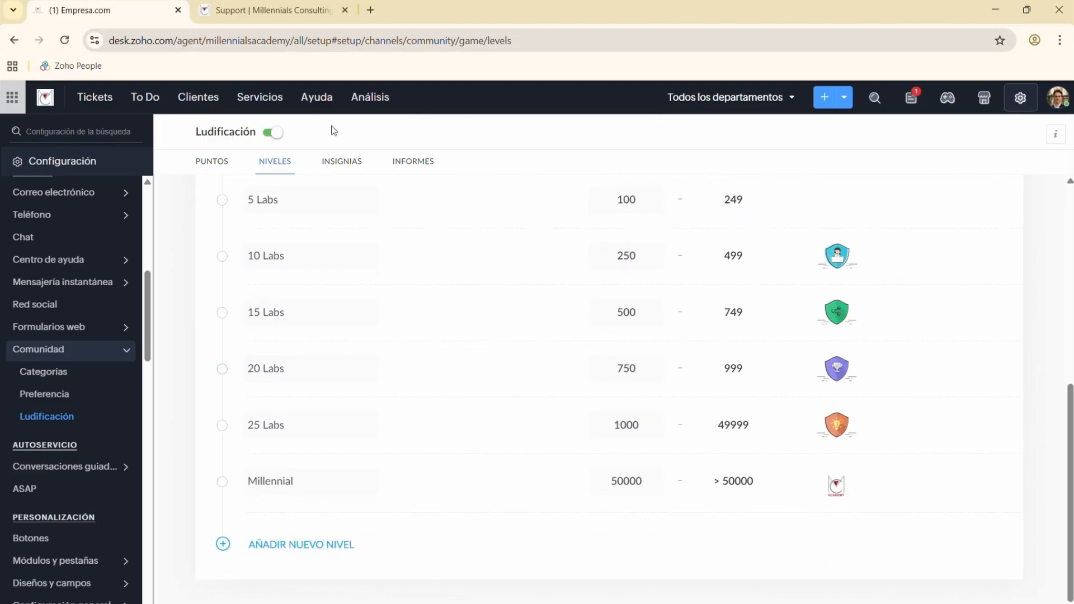
# Examine the default gamification badges and the level assigned to each, and return to the Canales group in the setup list.
pyautogui.click(343, 163)
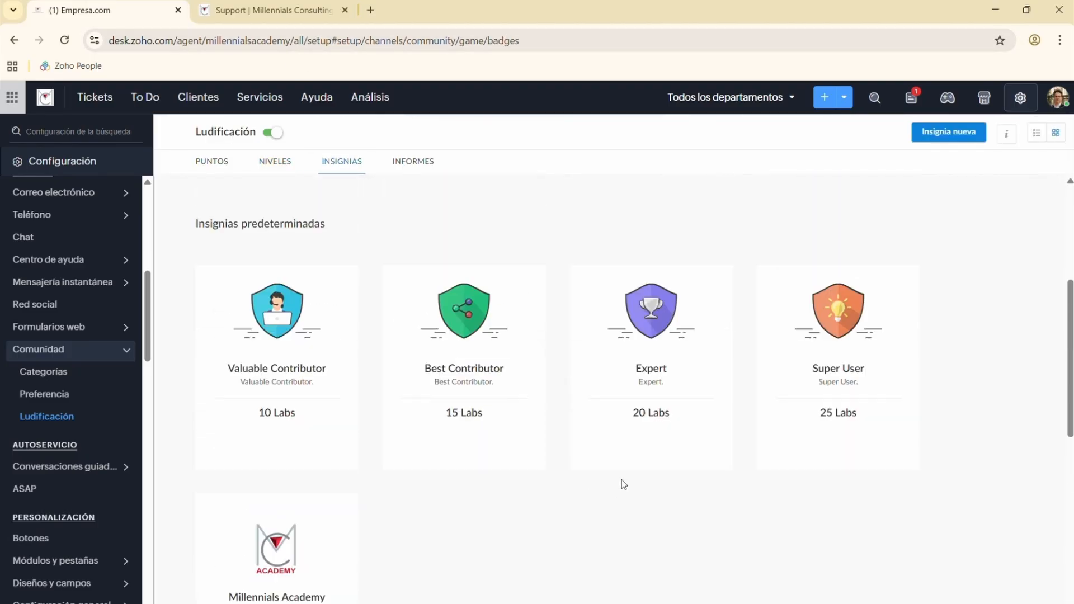
pyautogui.scroll(-3, 601, 490)
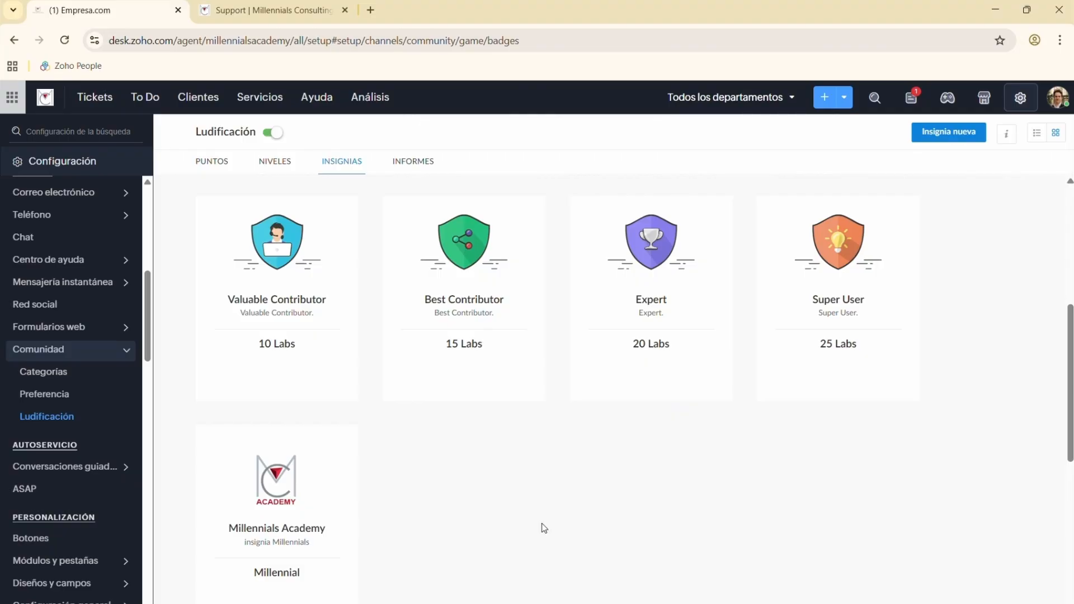
pyautogui.scroll(1, 42, 391)
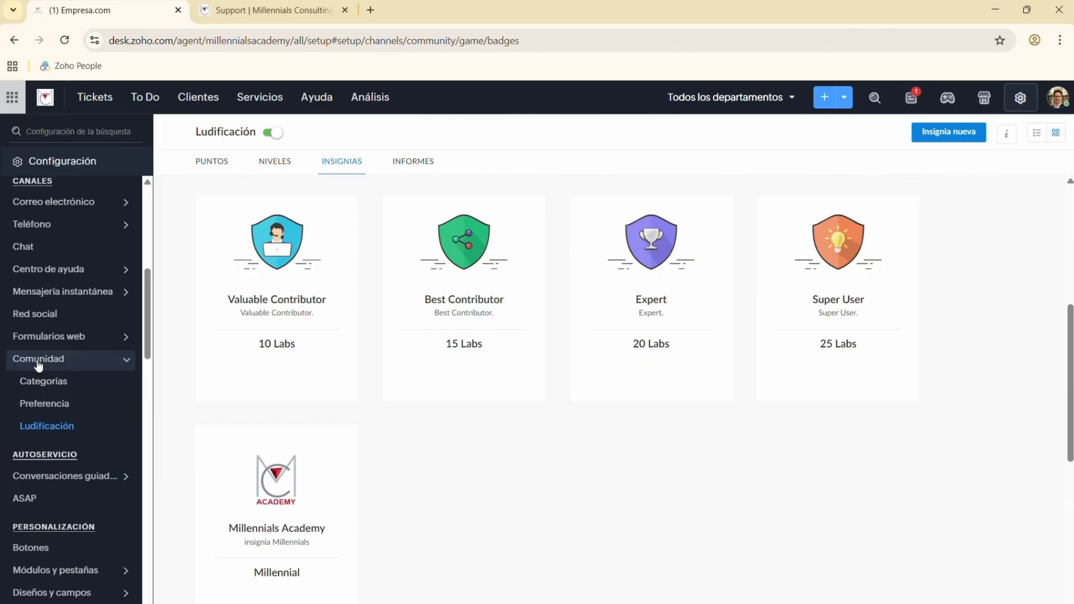
pyautogui.scroll(1, 42, 354)
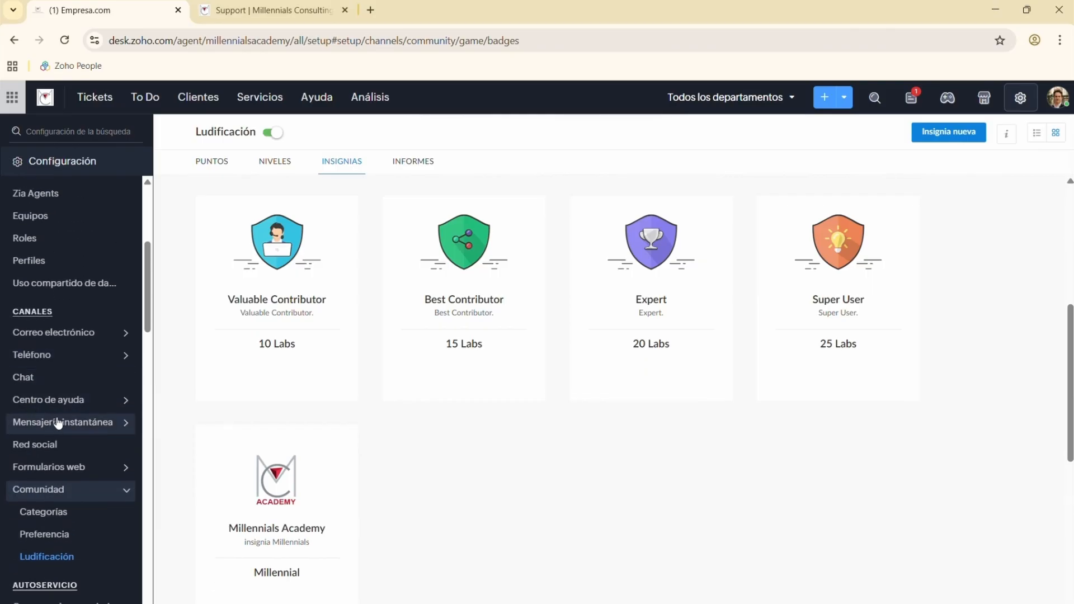